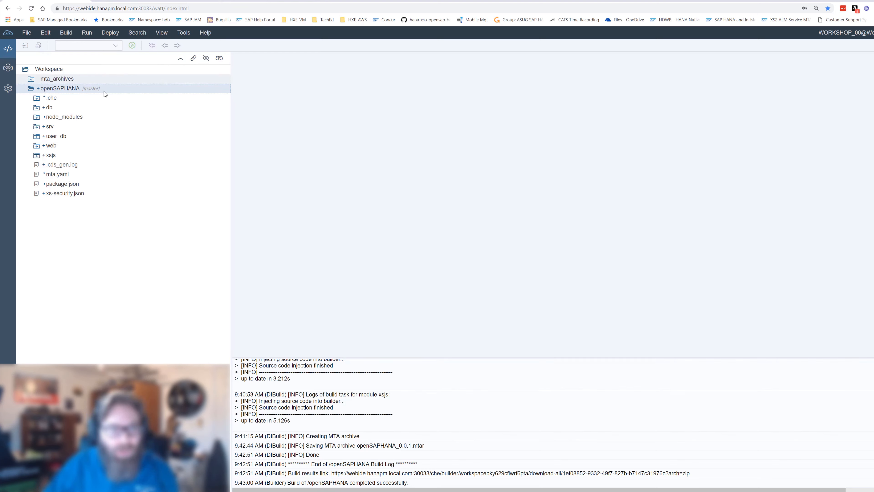
Step: Show the Build options available for the openSAPHANA project, then dismiss them without starting a build
{"action": "right_click", "coordinate": [104, 91]}
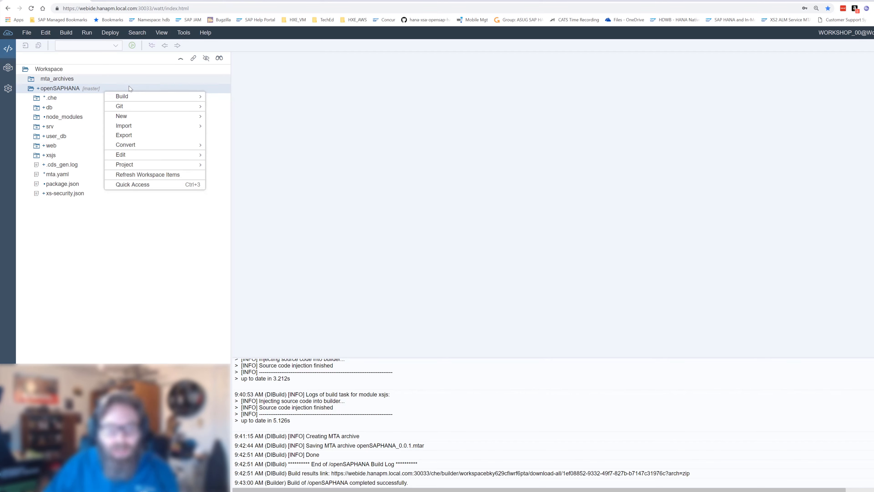
{"action": "mouse_move", "coordinate": [155, 98]}
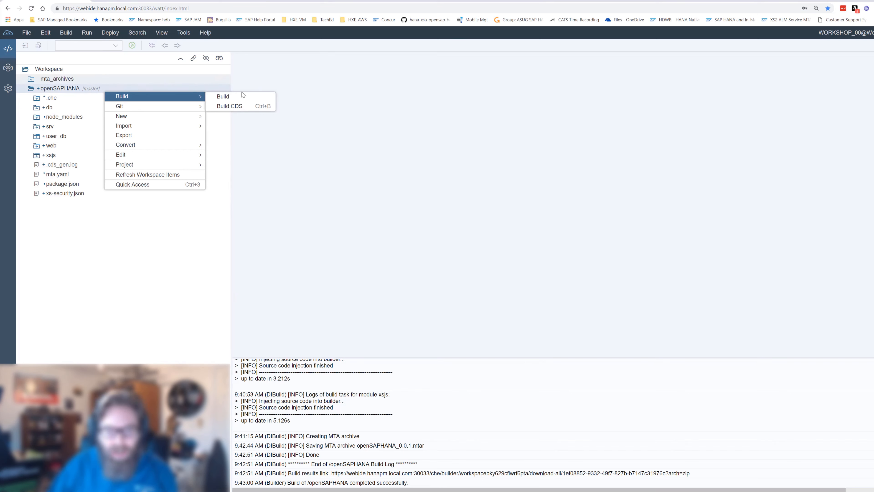
{"action": "left_click", "coordinate": [512, 449]}
Step: Examine the openSAPHANA build log, from the module processing at its start through the user_db, db and srv build tasks
{"action": "scroll", "coordinate": [512, 450], "scroll_direction": "up", "scroll_amount": 8}
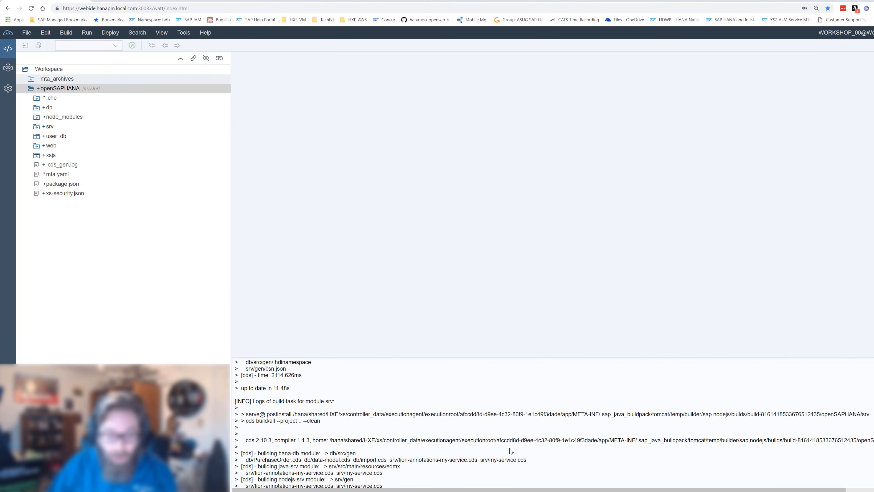
{"action": "scroll", "coordinate": [511, 449], "scroll_direction": "up", "scroll_amount": 1}
{"action": "scroll", "coordinate": [511, 449], "scroll_direction": "down", "scroll_amount": 1}
{"action": "scroll", "coordinate": [510, 448], "scroll_direction": "down", "scroll_amount": 2}
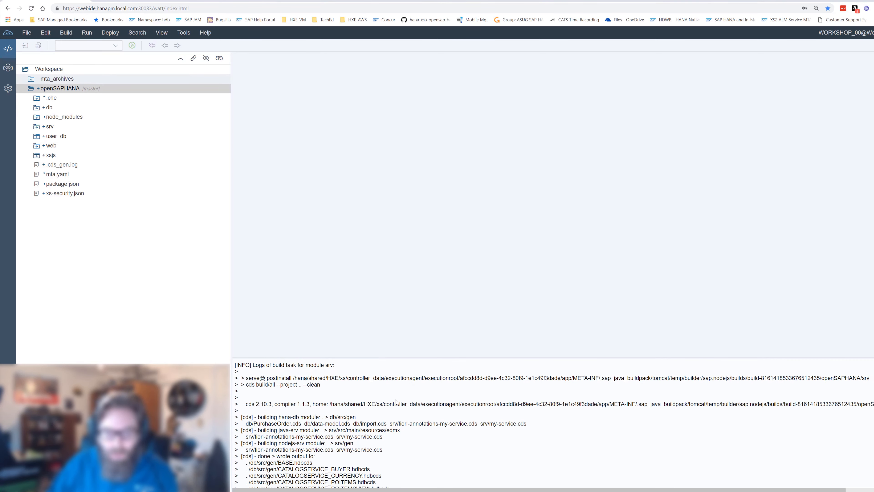
{"action": "scroll", "coordinate": [329, 372], "scroll_direction": "up", "scroll_amount": 1}
{"action": "scroll", "coordinate": [331, 373], "scroll_direction": "down", "scroll_amount": 3}
{"action": "scroll", "coordinate": [336, 380], "scroll_direction": "up", "scroll_amount": 6}
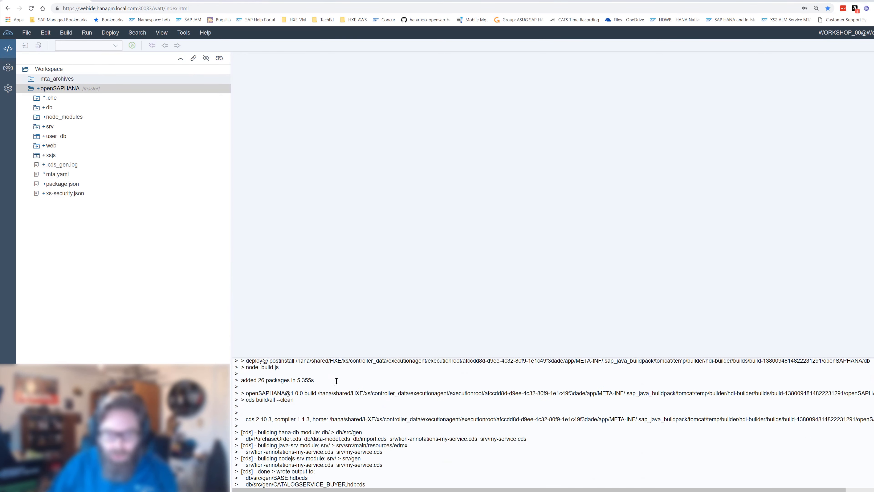
{"action": "scroll", "coordinate": [338, 384], "scroll_direction": "up", "scroll_amount": 5}
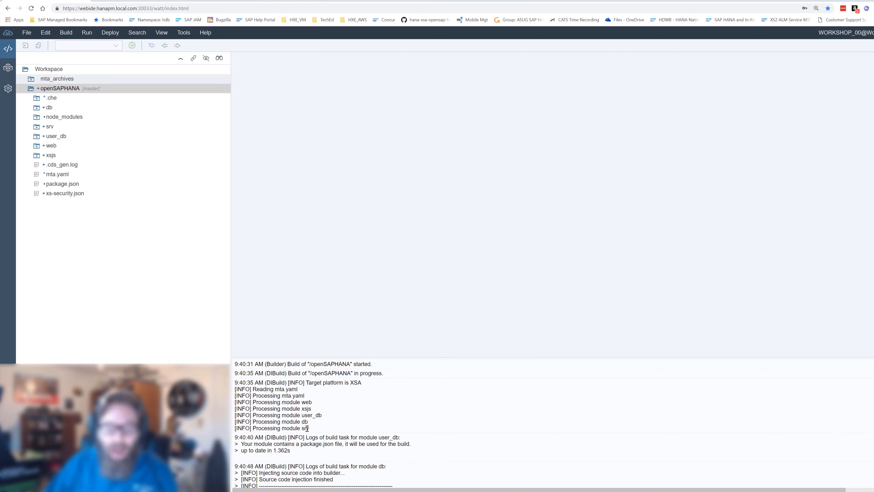
{"action": "scroll", "coordinate": [337, 418], "scroll_direction": "down", "scroll_amount": 2}
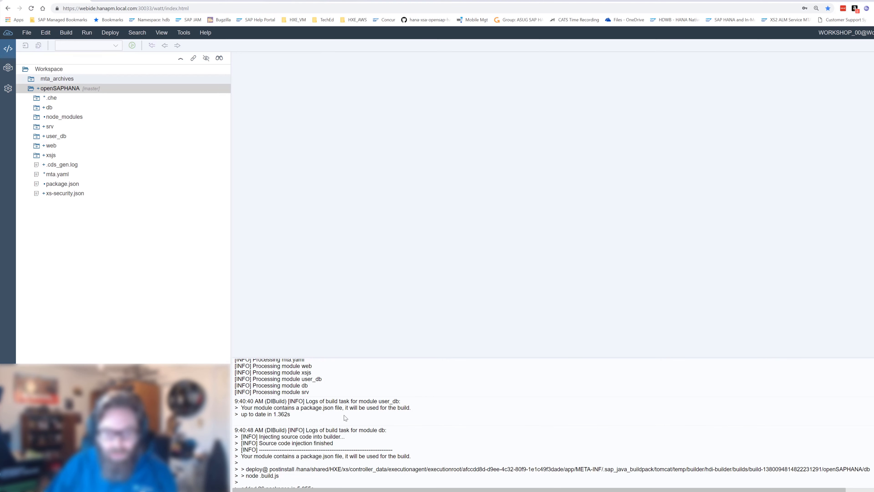
{"action": "scroll", "coordinate": [288, 414], "scroll_direction": "down", "scroll_amount": 2}
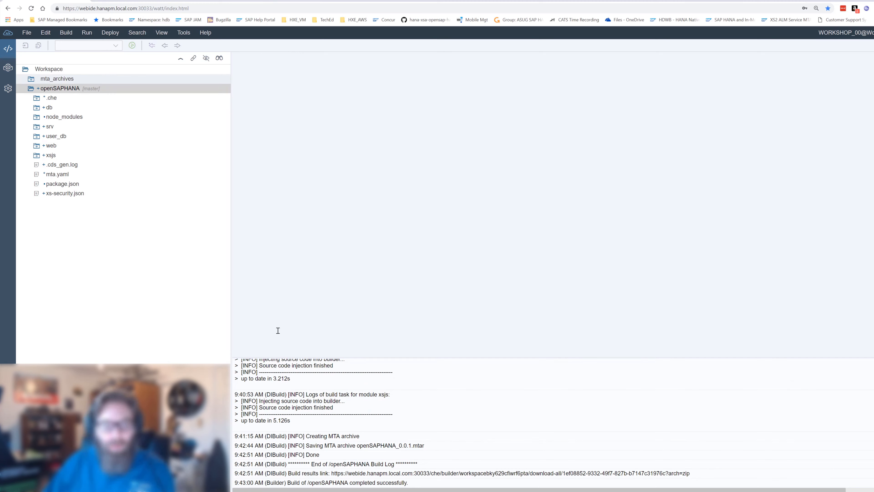
Step: Collapse the openSAPHANA project and expand mta_archives to reach the openSAPHANA folder containing the built archive
{"action": "right_click", "coordinate": [122, 87]}
{"action": "mouse_move", "coordinate": [208, 92]}
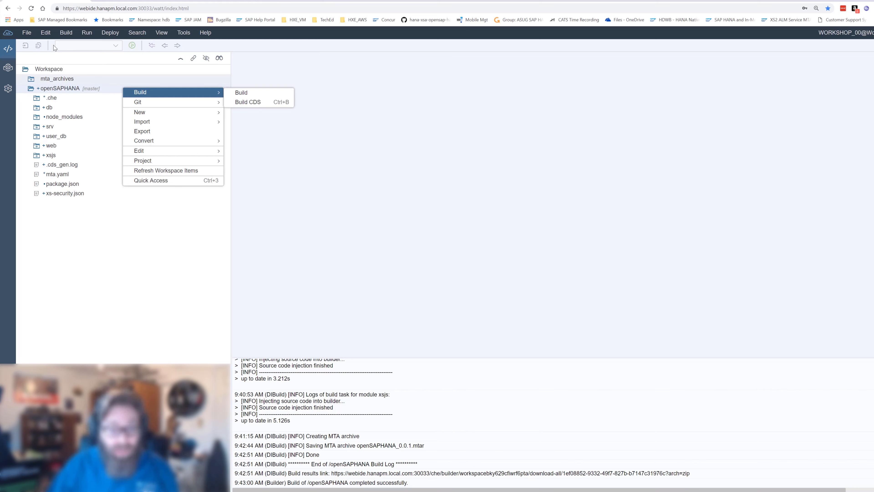
{"action": "left_click", "coordinate": [31, 88]}
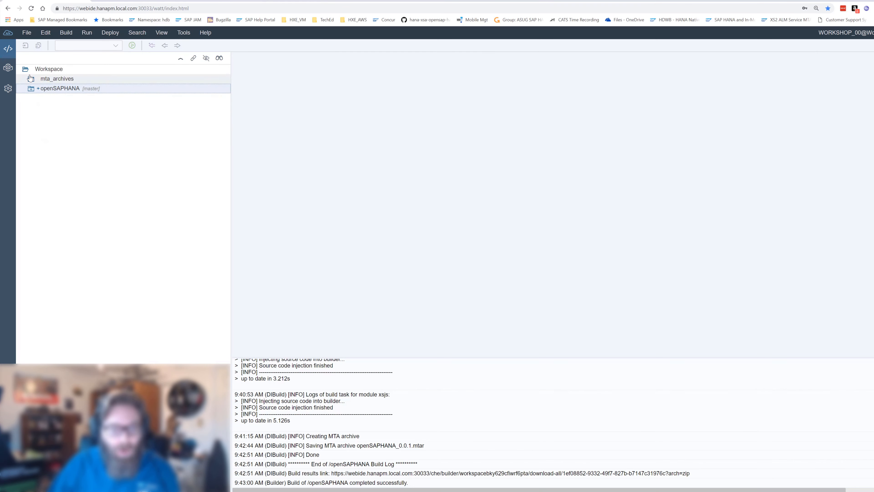
{"action": "left_click", "coordinate": [31, 78]}
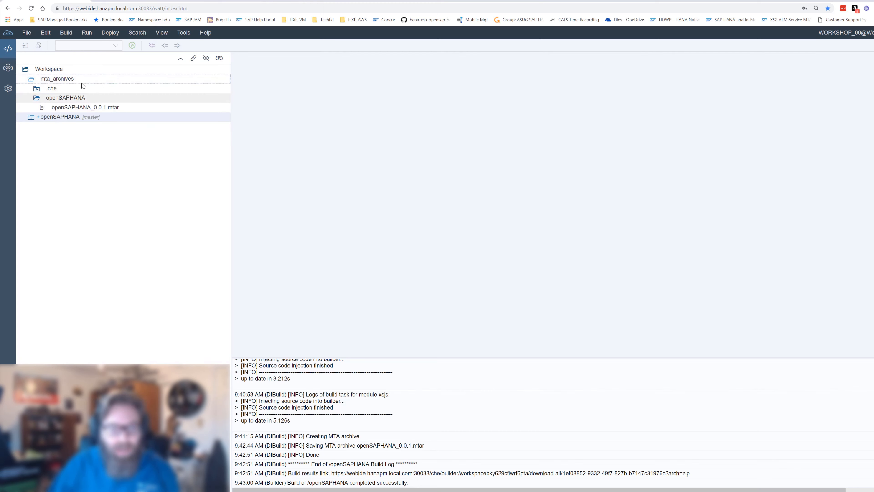
{"action": "left_click", "coordinate": [85, 98]}
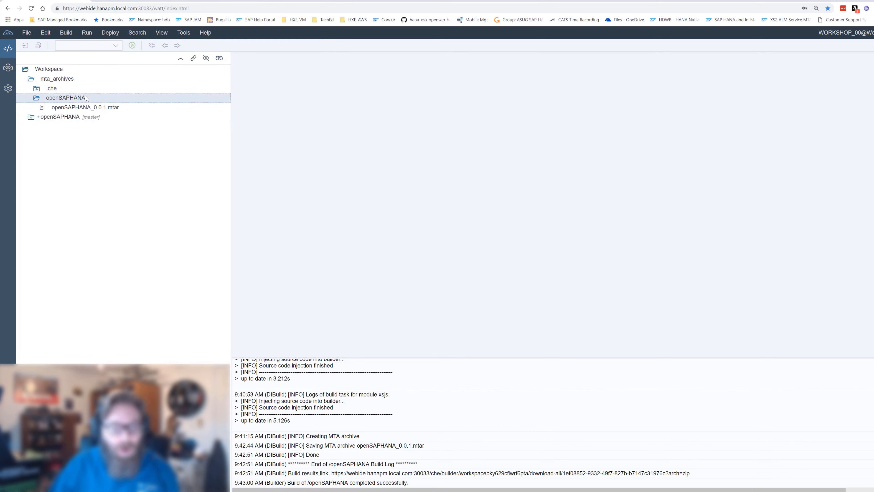
Step: Export openSAPHANA_0.0.1.mtar from the workspace and save it to the local Beginners folder
{"action": "left_click", "coordinate": [129, 108]}
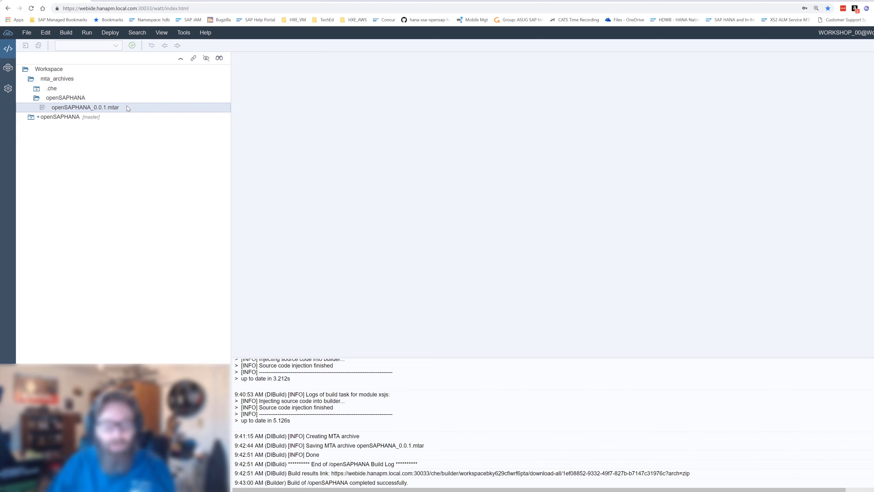
{"action": "right_click", "coordinate": [128, 108]}
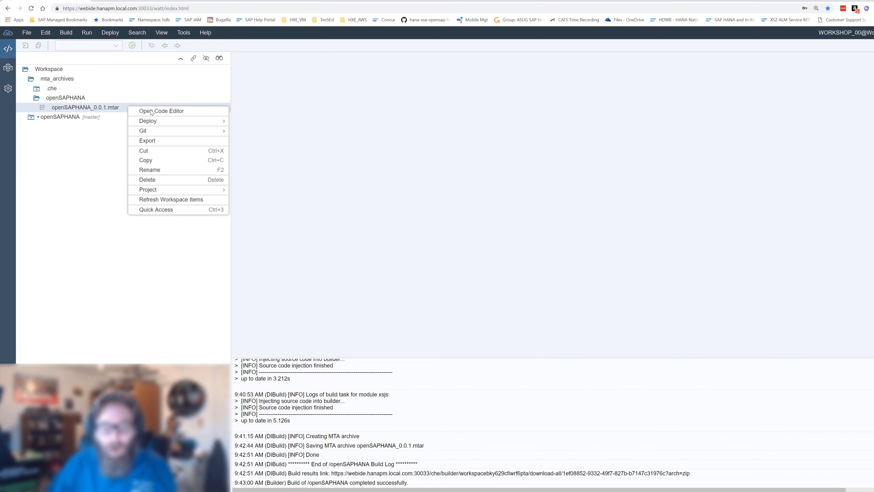
{"action": "left_click", "coordinate": [164, 142]}
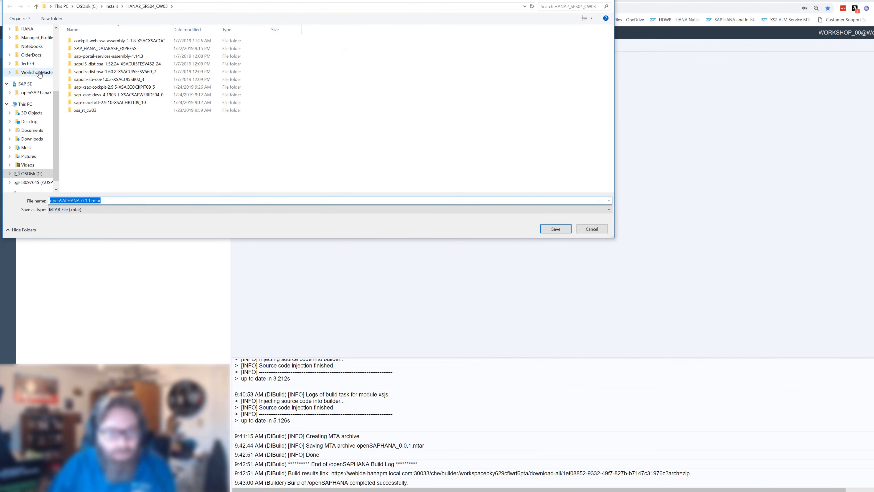
{"action": "scroll", "coordinate": [39, 70], "scroll_direction": "up", "scroll_amount": 5}
{"action": "left_click", "coordinate": [32, 78]}
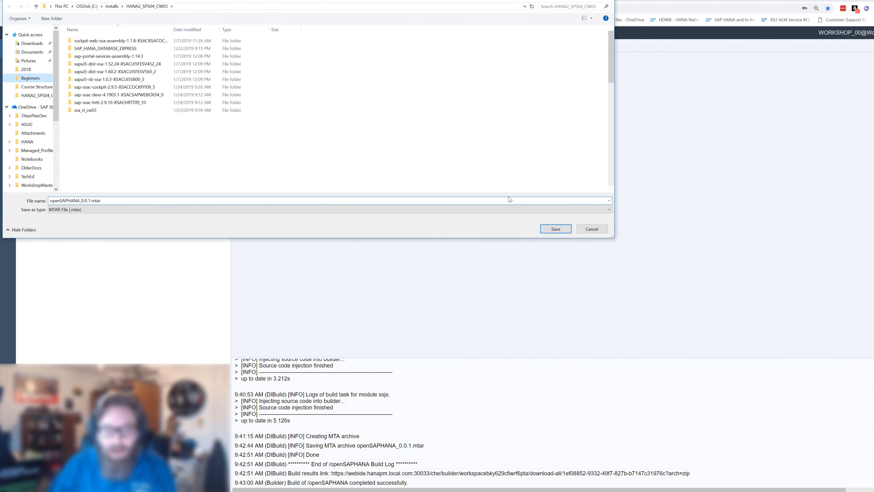
{"action": "left_click", "coordinate": [555, 229]}
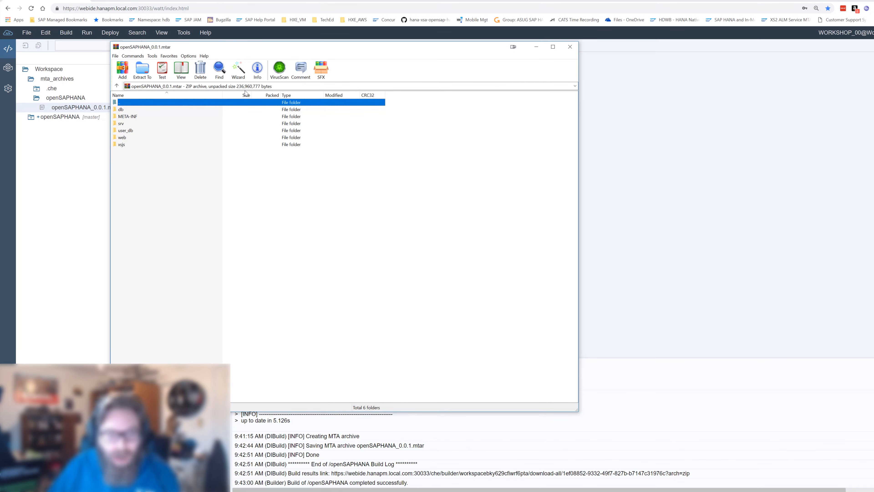
Step: In WinRAR, open data.zip from the exported archive's db folder and look through its src folder
{"action": "double_click", "coordinate": [131, 111]}
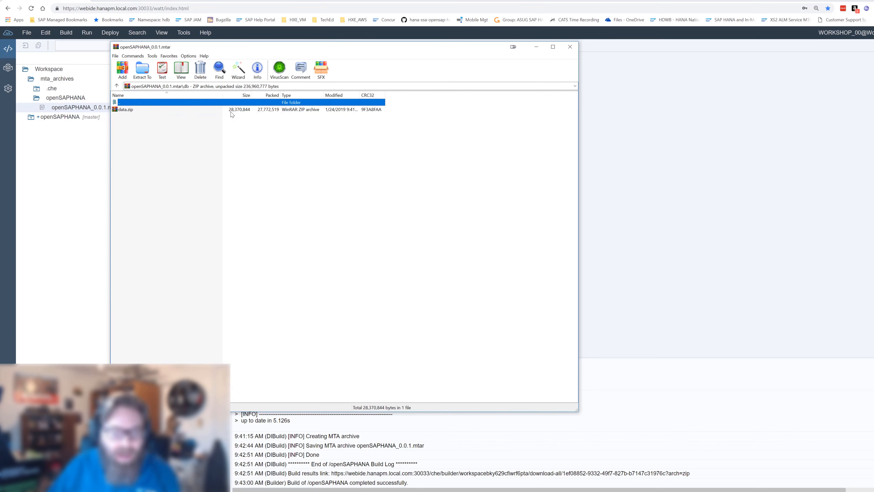
{"action": "double_click", "coordinate": [133, 111]}
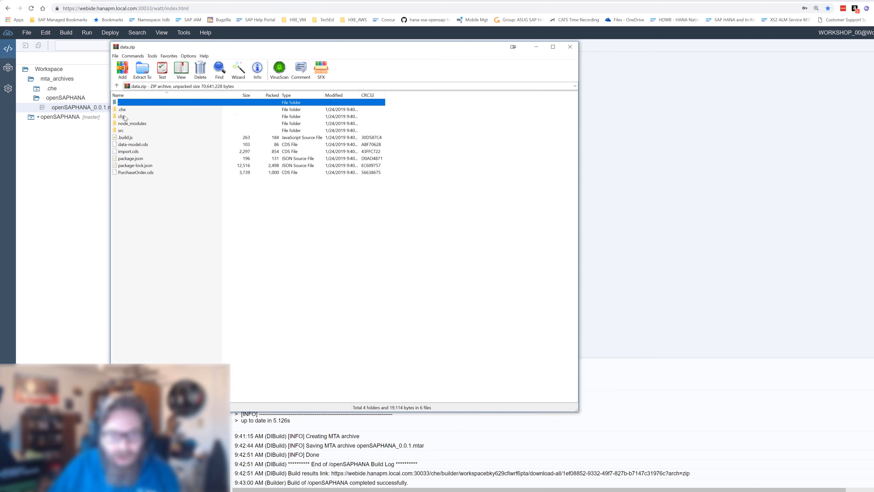
{"action": "double_click", "coordinate": [121, 131]}
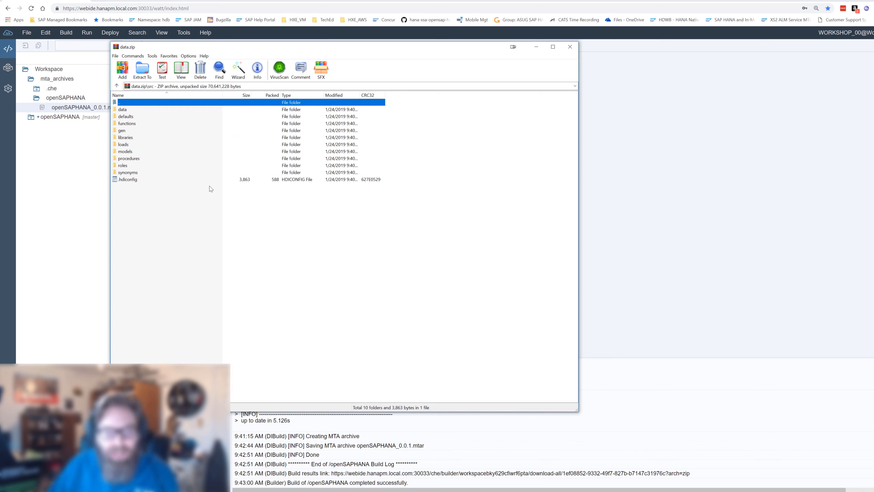
{"action": "left_click", "coordinate": [116, 86]}
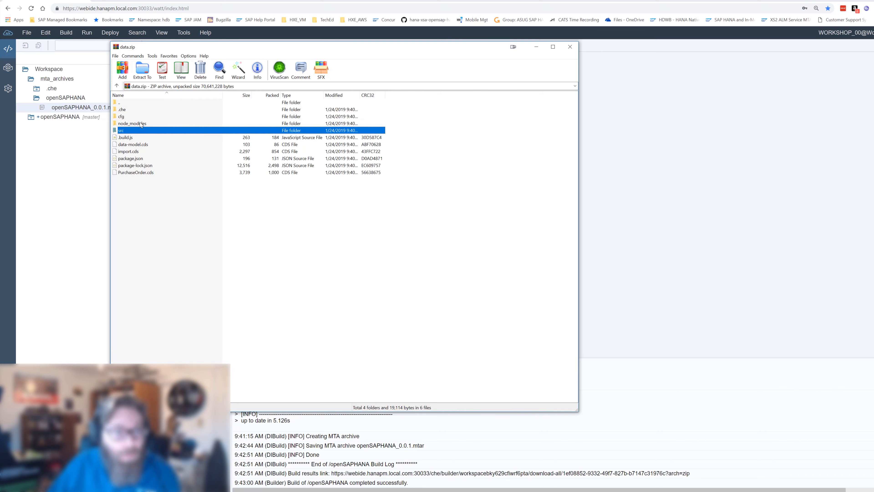
{"action": "double_click", "coordinate": [141, 123]}
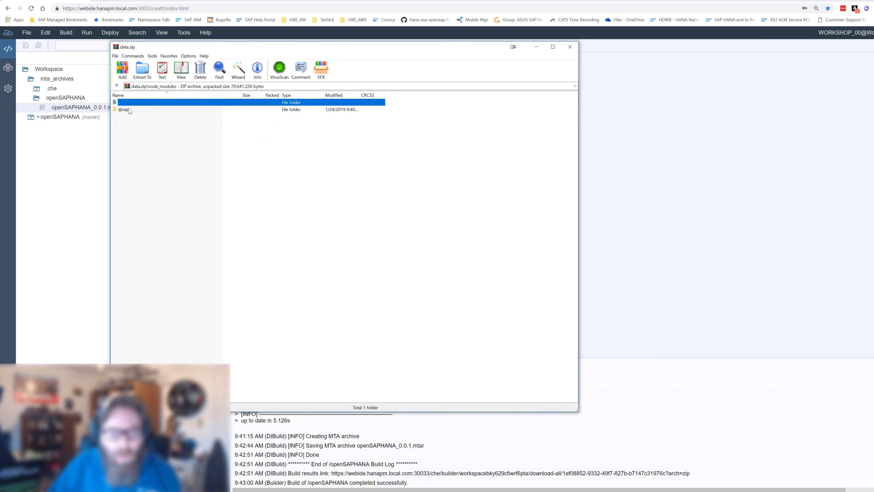
{"action": "double_click", "coordinate": [128, 109]}
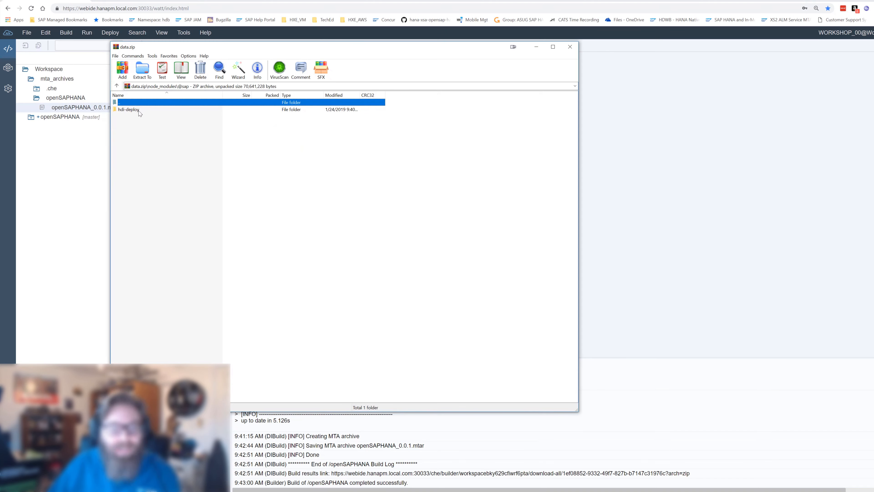
{"action": "double_click", "coordinate": [140, 110]}
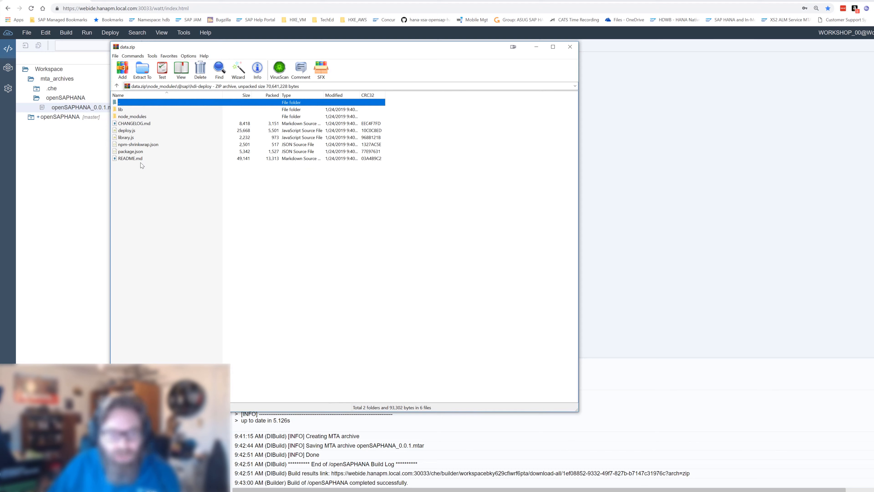
{"action": "double_click", "coordinate": [145, 117]}
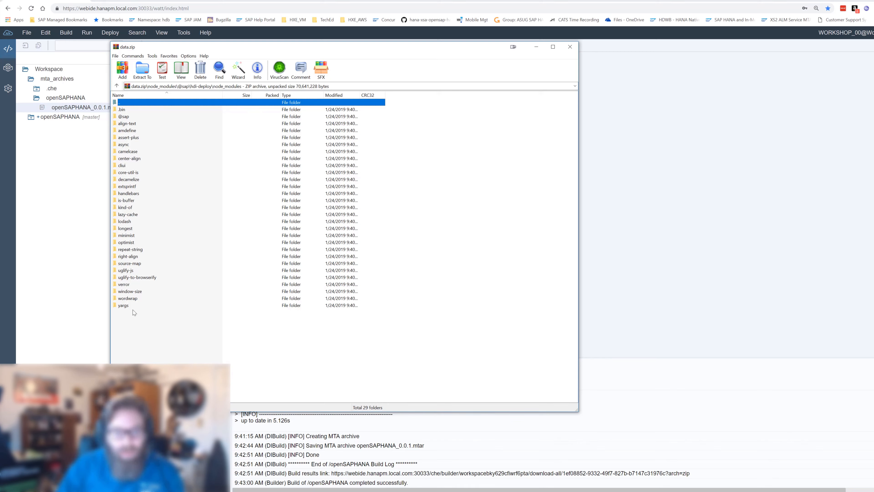
{"action": "left_click", "coordinate": [118, 86]}
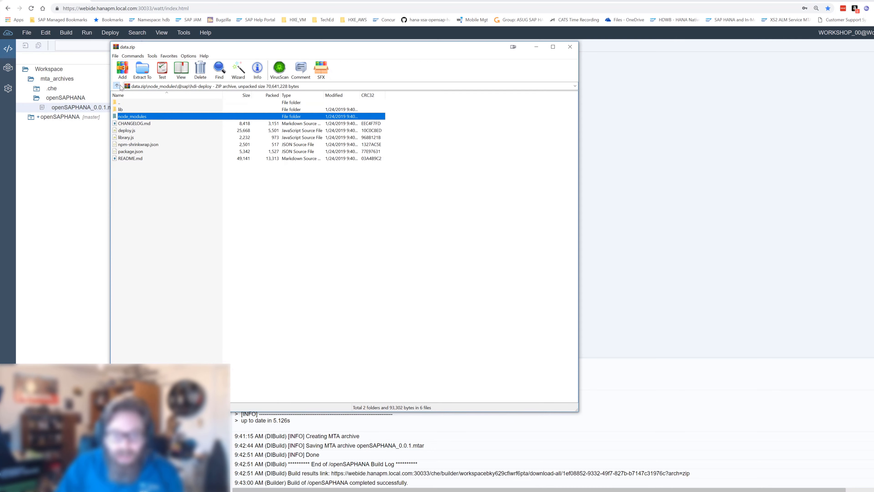
{"action": "left_click", "coordinate": [118, 86]}
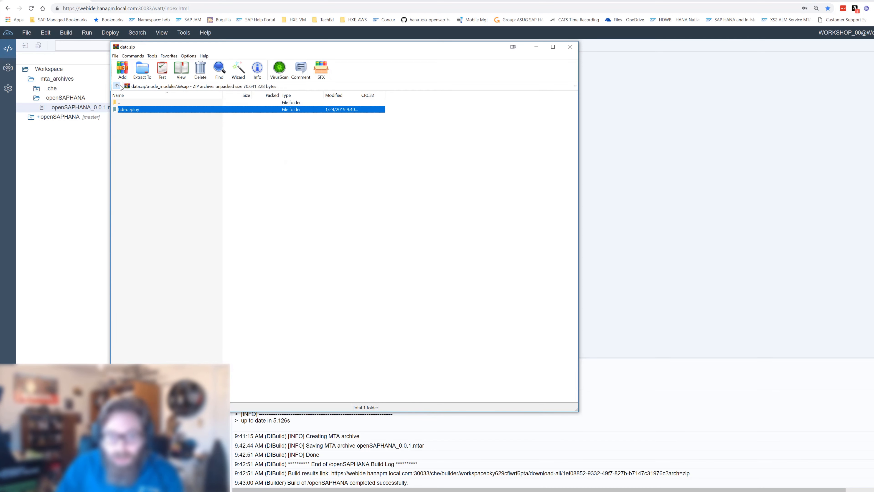
{"action": "left_click", "coordinate": [117, 86]}
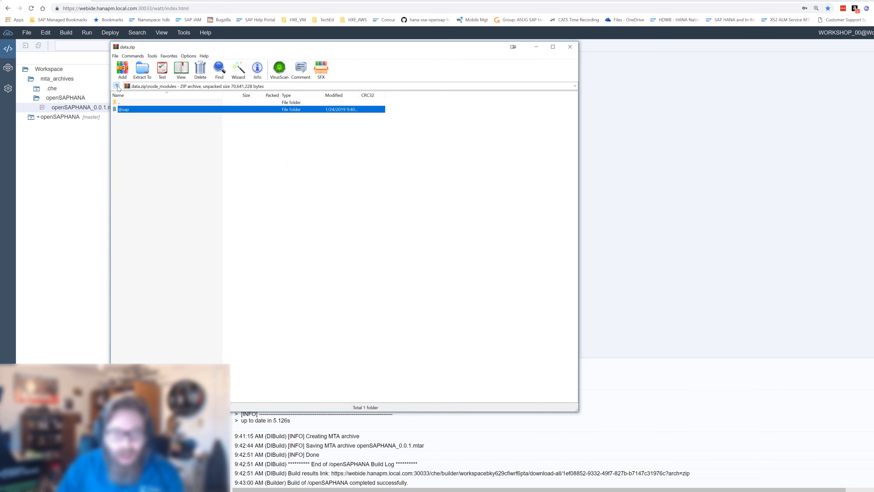
{"action": "left_click", "coordinate": [118, 86]}
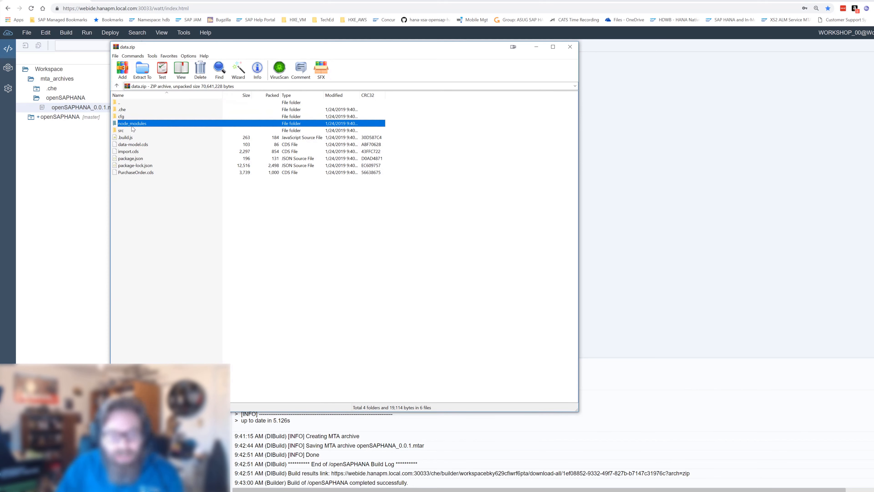
Step: Inspect the contents of the src/data folder in data.zip and go back up to src
{"action": "double_click", "coordinate": [127, 131]}
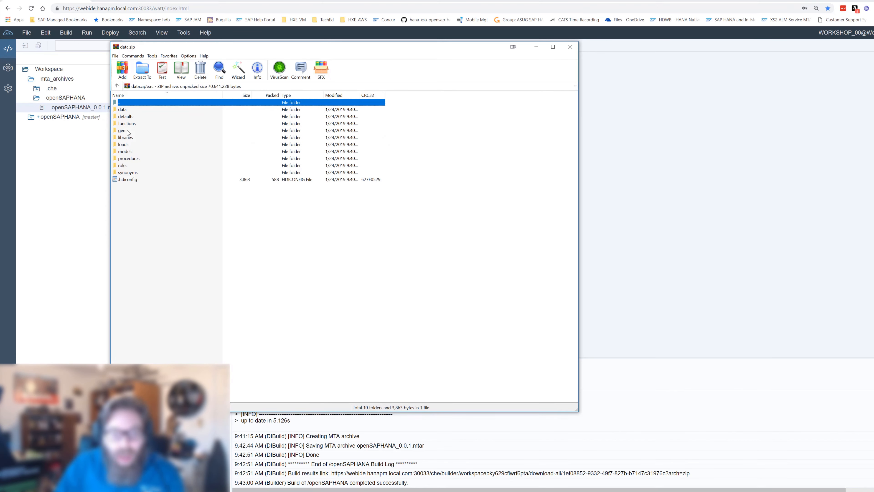
{"action": "double_click", "coordinate": [128, 110]}
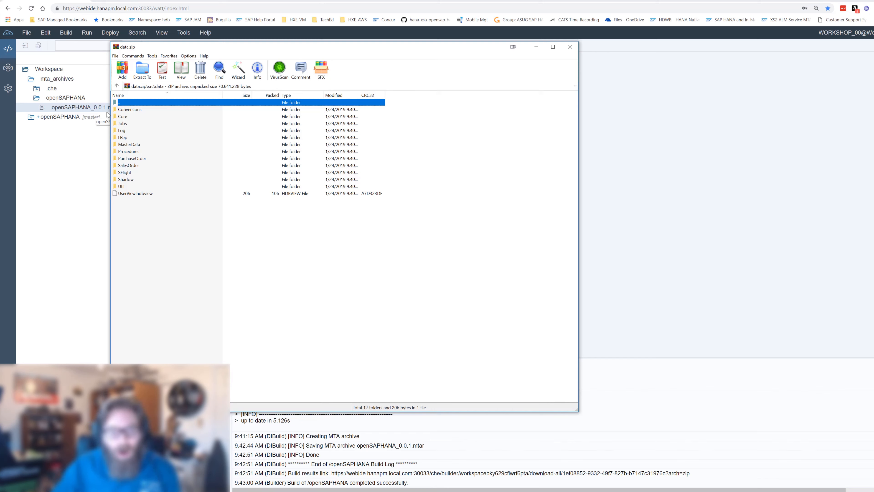
{"action": "left_click", "coordinate": [116, 86]}
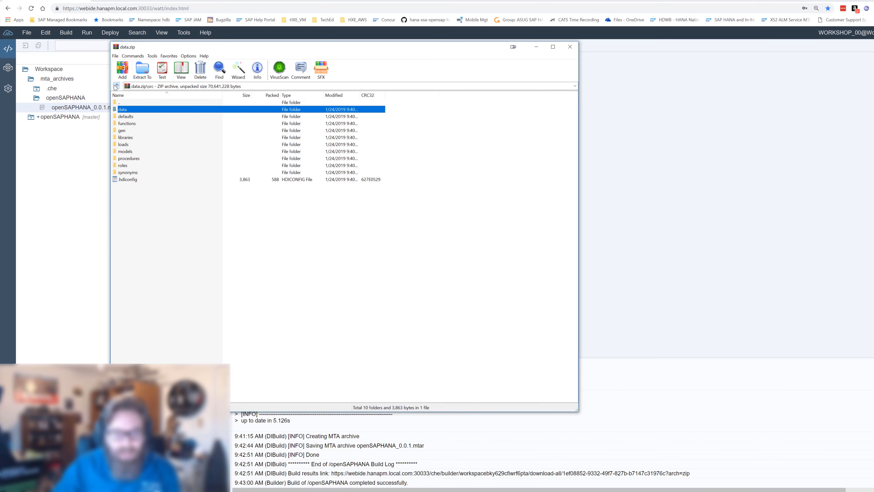
Step: Leave data.zip, close its window and return to the root folder of openSAPHANA_0.0.1.mtar
{"action": "left_click", "coordinate": [117, 86]}
{"action": "left_click", "coordinate": [117, 86]}
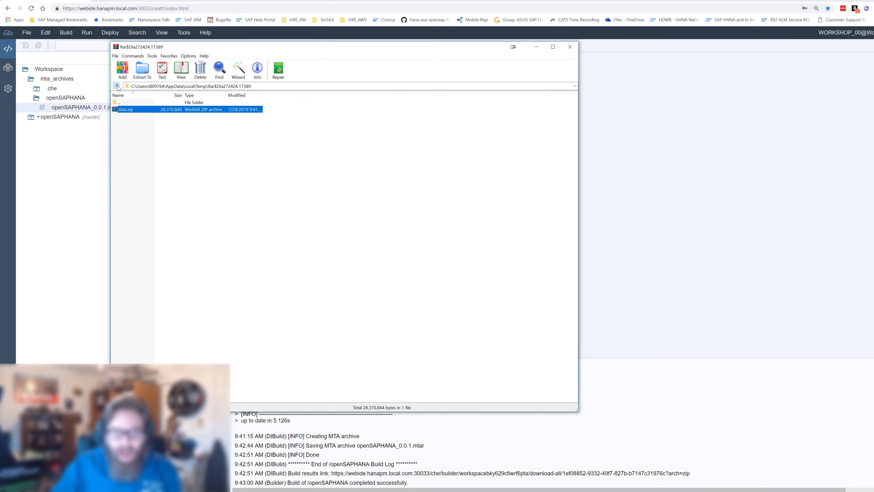
{"action": "left_click", "coordinate": [570, 46]}
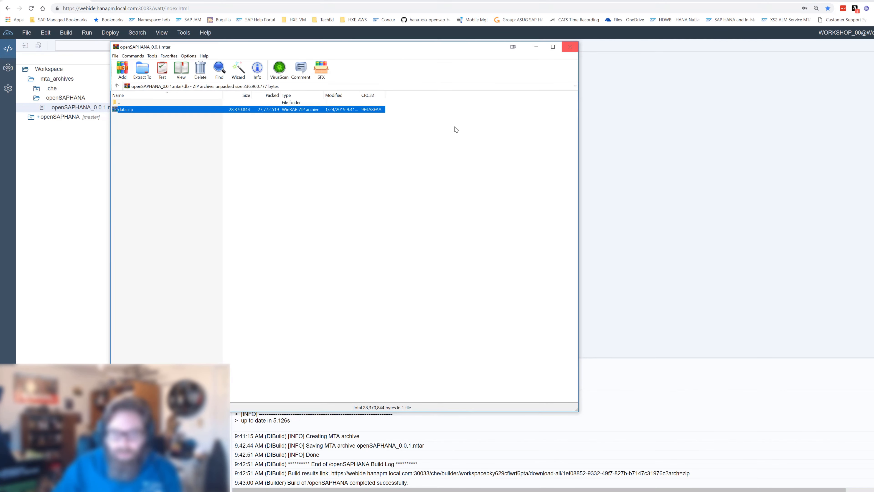
{"action": "left_click", "coordinate": [126, 104]}
{"action": "double_click", "coordinate": [126, 103]}
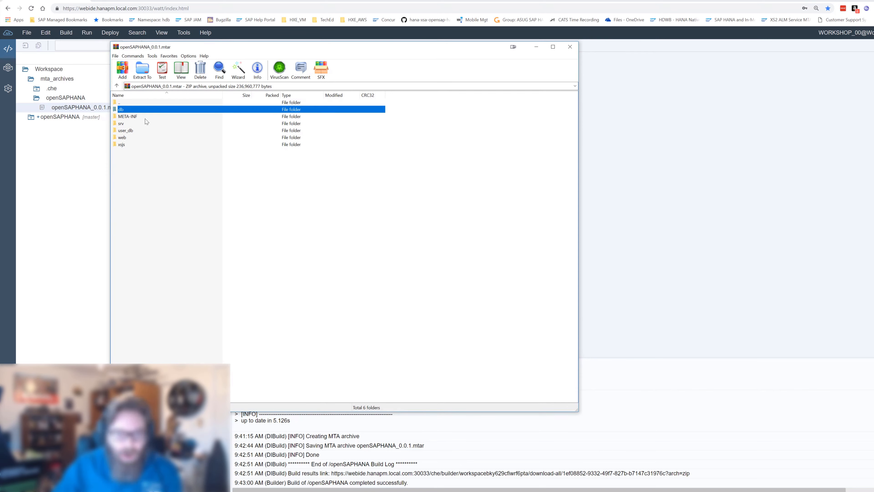
Step: Open data.zip from the archive's srv folder, inspect the dependencies in node_modules and return to the root of data.zip
{"action": "double_click", "coordinate": [126, 124]}
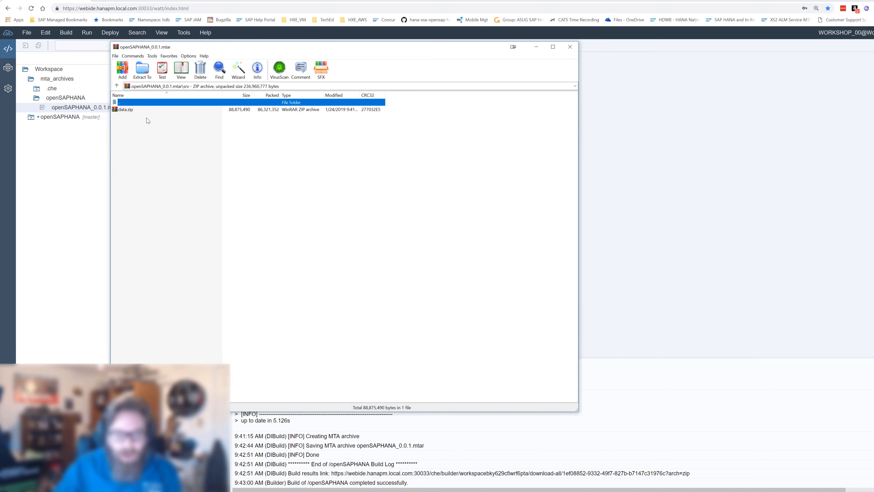
{"action": "double_click", "coordinate": [126, 109]}
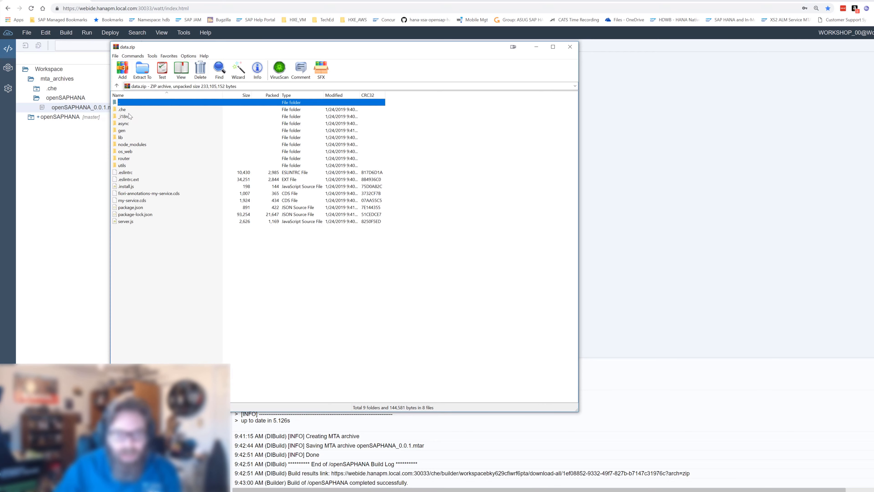
{"action": "double_click", "coordinate": [134, 146]}
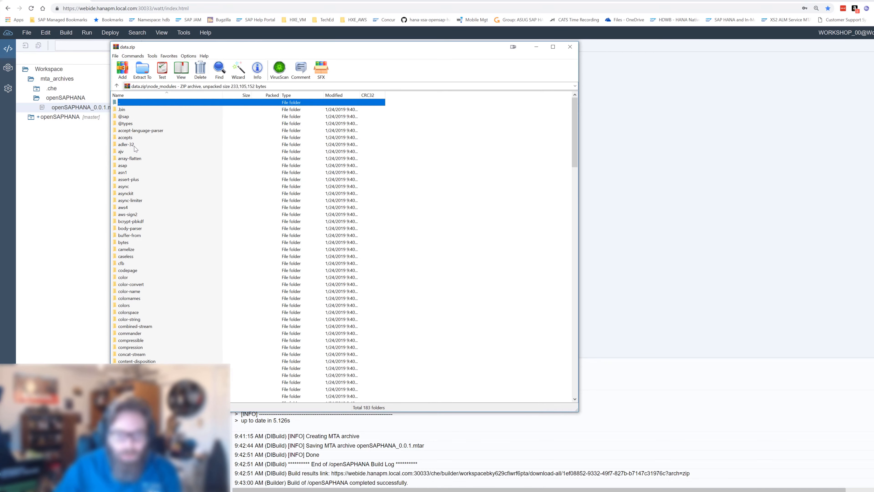
{"action": "scroll", "coordinate": [161, 181], "scroll_direction": "down", "scroll_amount": 20}
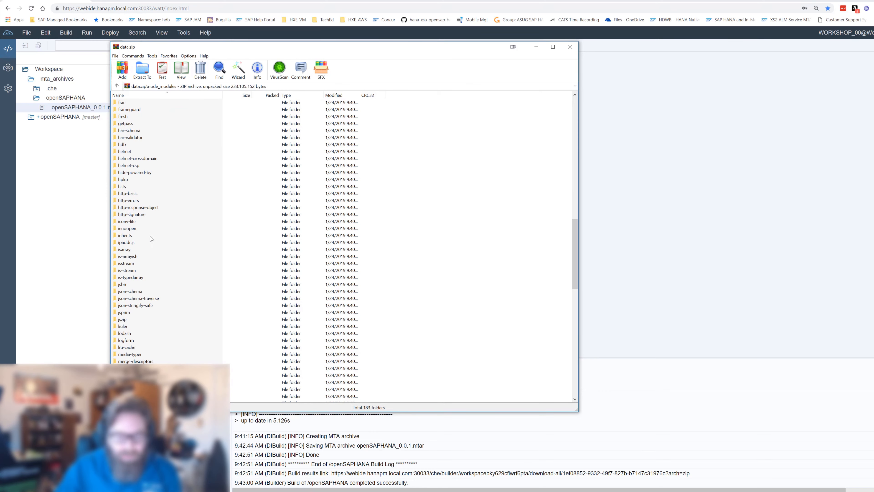
{"action": "scroll", "coordinate": [150, 236], "scroll_direction": "up", "scroll_amount": 15}
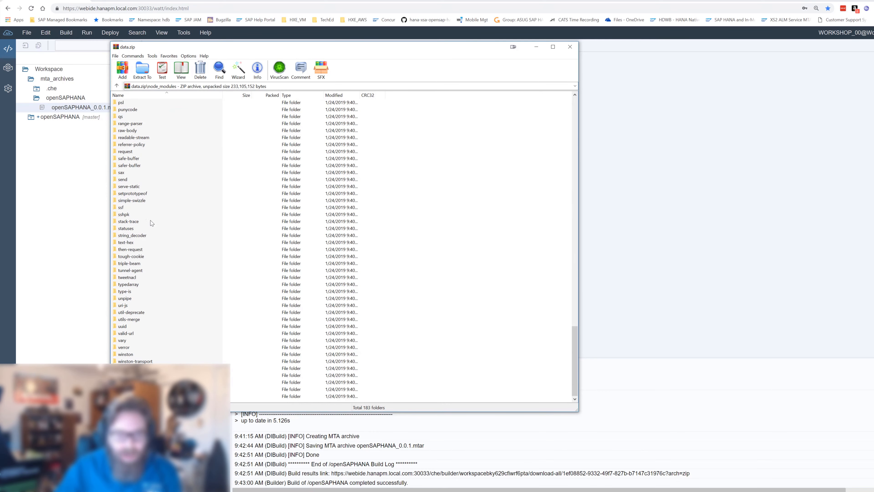
{"action": "scroll", "coordinate": [151, 207], "scroll_direction": "up", "scroll_amount": 20}
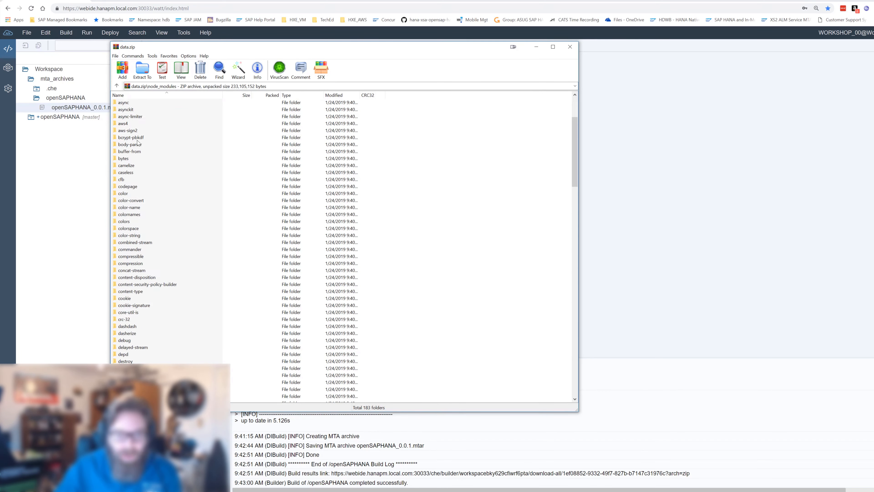
{"action": "left_click", "coordinate": [117, 86]}
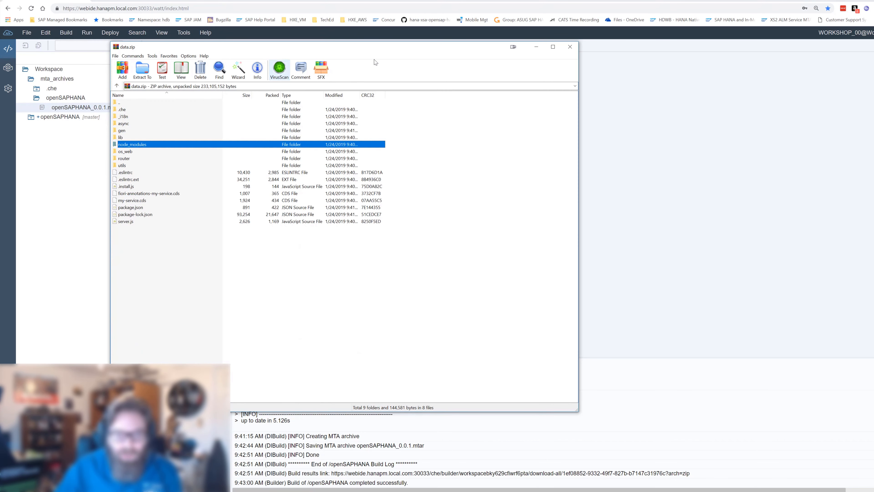
Step: Close data.zip, check what is packaged in the archive's web folder and return to the root of openSAPHANA_0.0.1.mtar
{"action": "left_click", "coordinate": [569, 46]}
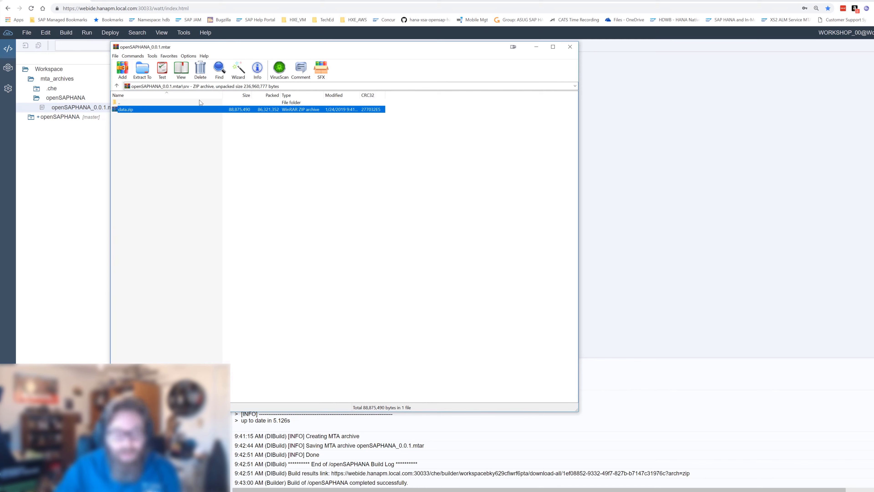
{"action": "left_click", "coordinate": [116, 86]}
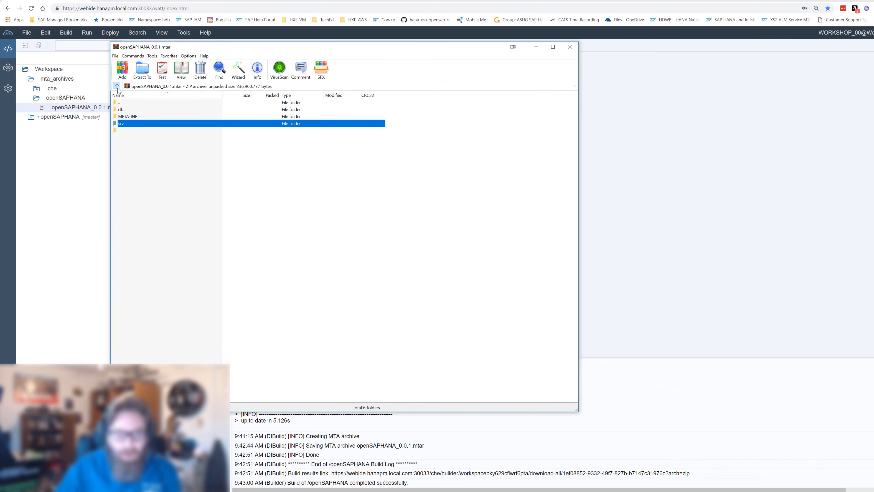
{"action": "double_click", "coordinate": [128, 138]}
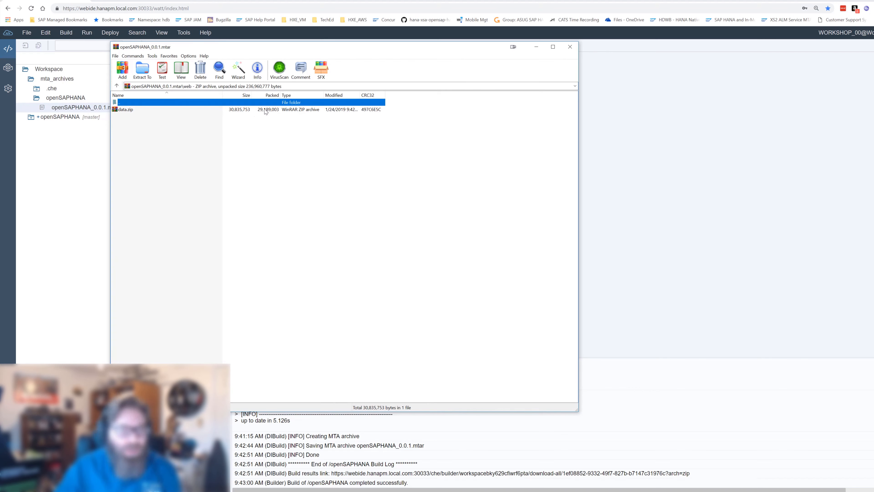
{"action": "left_click", "coordinate": [117, 86]}
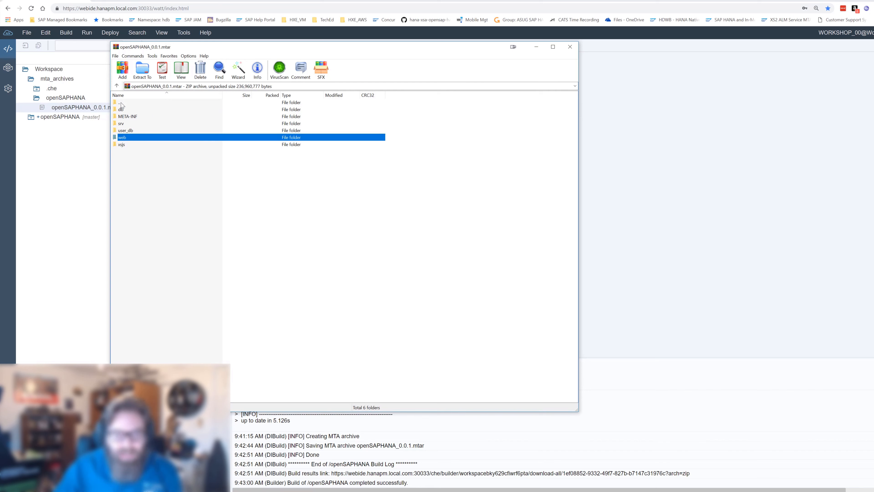
Step: Open mtad.yaml from the archive's META-INF folder in Visual Studio Code and move the editor window up for reading
{"action": "double_click", "coordinate": [134, 116]}
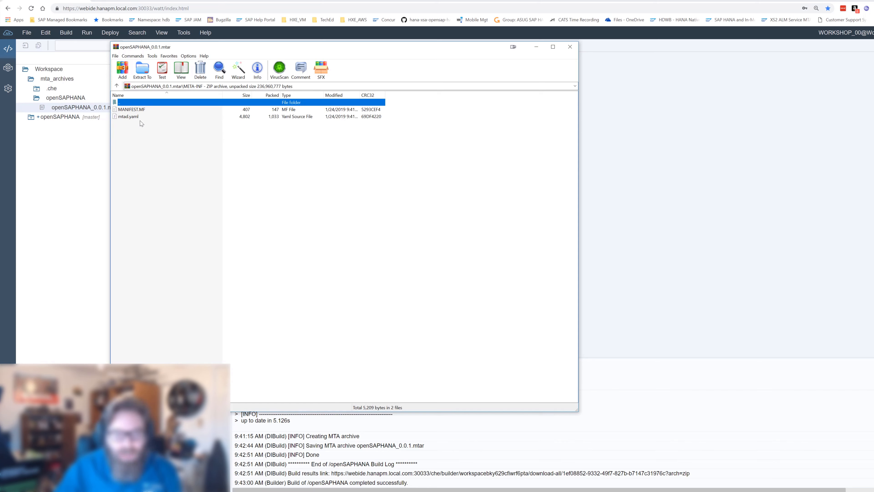
{"action": "left_click_drag", "start_coordinate": [97, 108], "coordinate": [131, 117]}
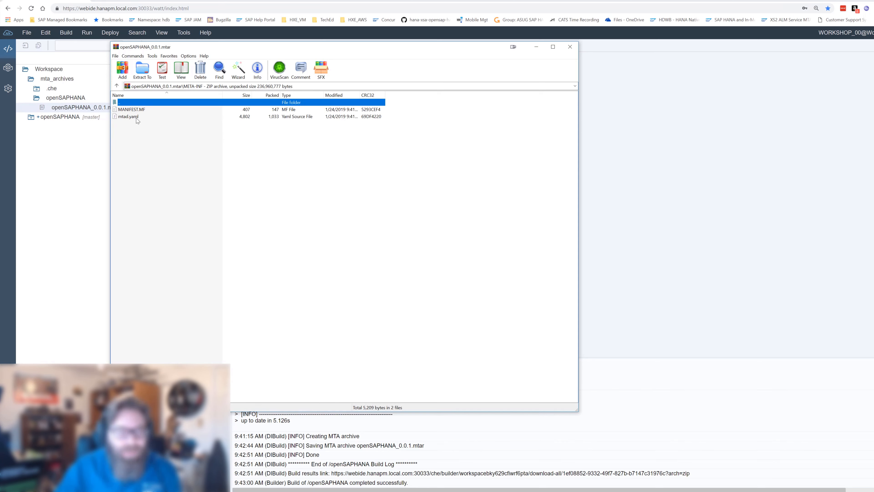
{"action": "left_click", "coordinate": [137, 117]}
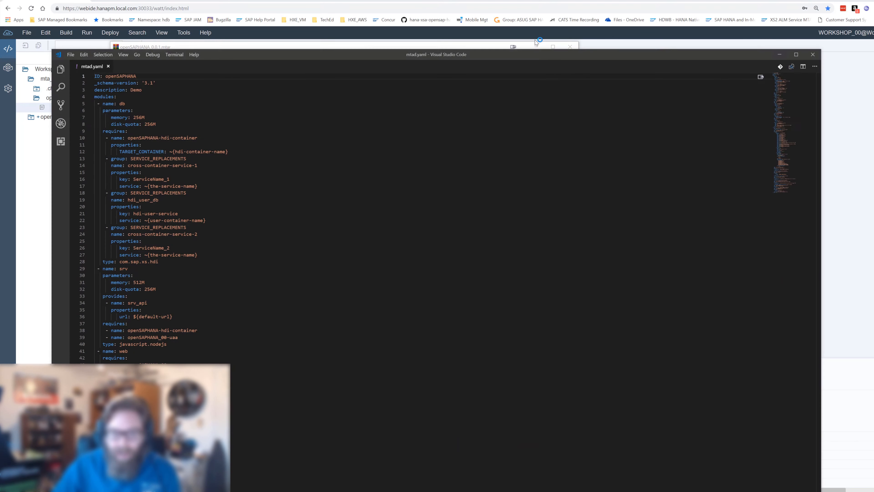
{"action": "left_click_drag", "start_coordinate": [525, 54], "coordinate": [565, 23]}
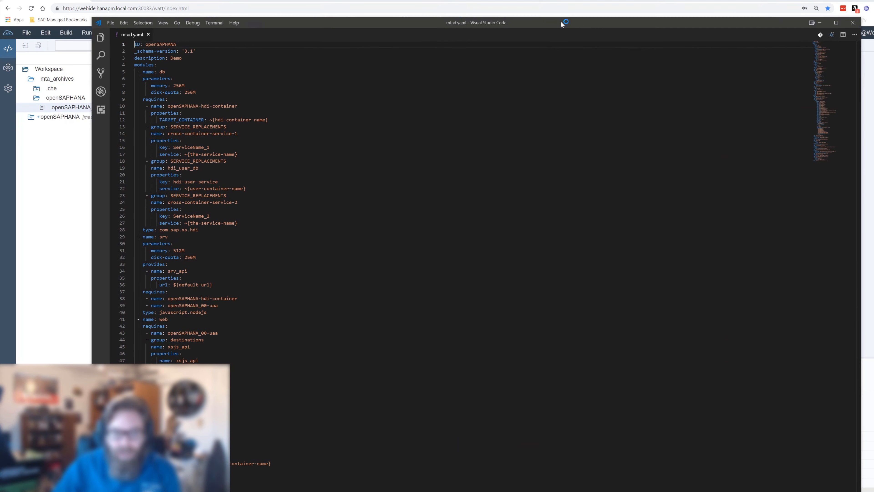
Step: Read through the modules and resources defined in mtad.yaml down to the version entry and back to the beginning
{"action": "scroll", "coordinate": [285, 100], "scroll_direction": "down", "scroll_amount": 3}
{"action": "scroll", "coordinate": [285, 99], "scroll_direction": "down", "scroll_amount": 15}
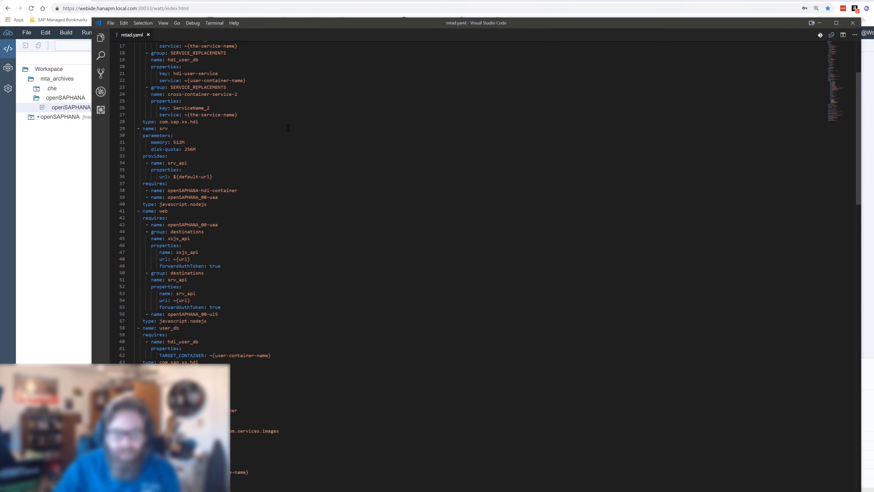
{"action": "scroll", "coordinate": [289, 130], "scroll_direction": "down", "scroll_amount": 4}
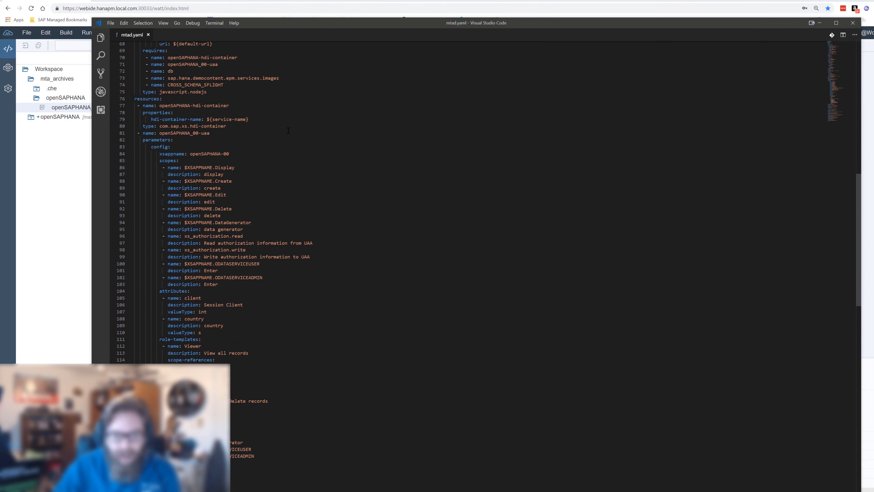
{"action": "scroll", "coordinate": [169, 140], "scroll_direction": "up", "scroll_amount": 2}
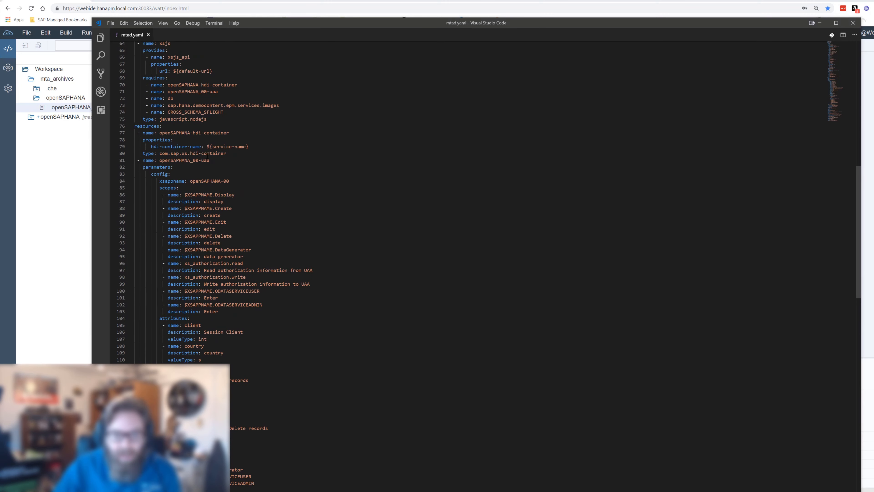
{"action": "scroll", "coordinate": [231, 176], "scroll_direction": "down", "scroll_amount": 20}
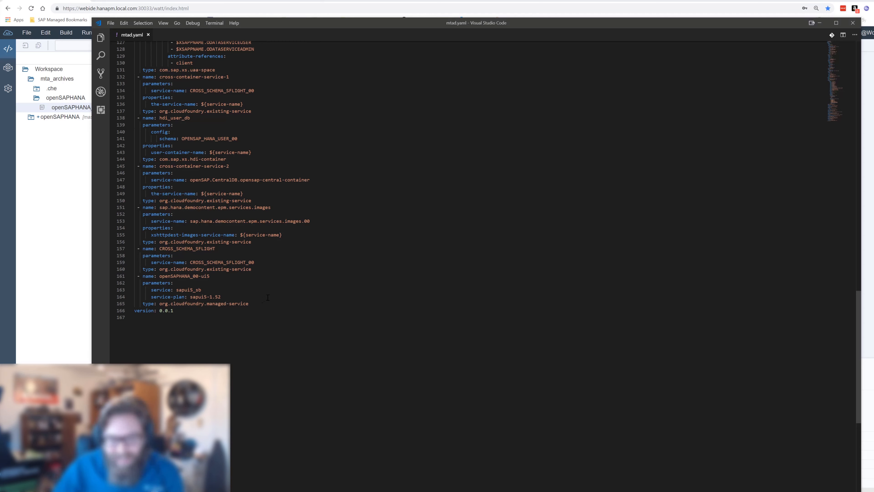
{"action": "scroll", "coordinate": [265, 296], "scroll_direction": "up", "scroll_amount": 10}
{"action": "scroll", "coordinate": [271, 290], "scroll_direction": "up", "scroll_amount": 14}
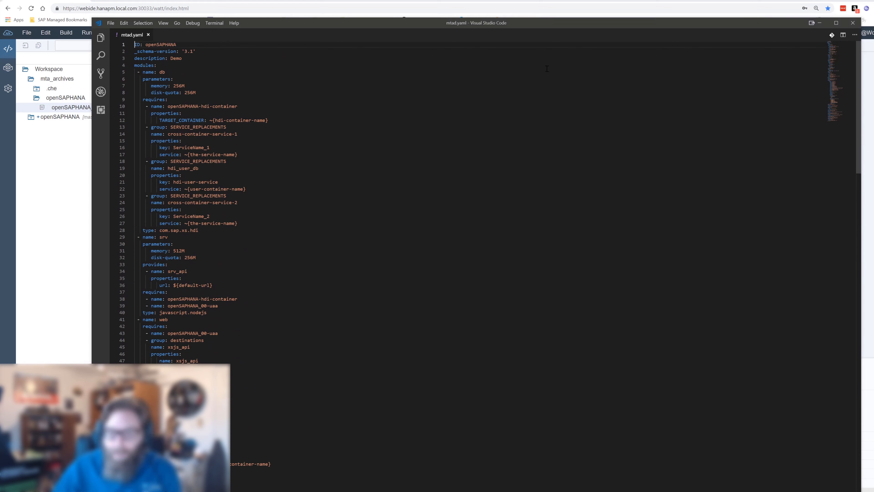
Step: Close mtad.yaml, go back to the archive's root folder and close the openSAPHANA_0.0.1.mtar window
{"action": "left_click", "coordinate": [852, 23]}
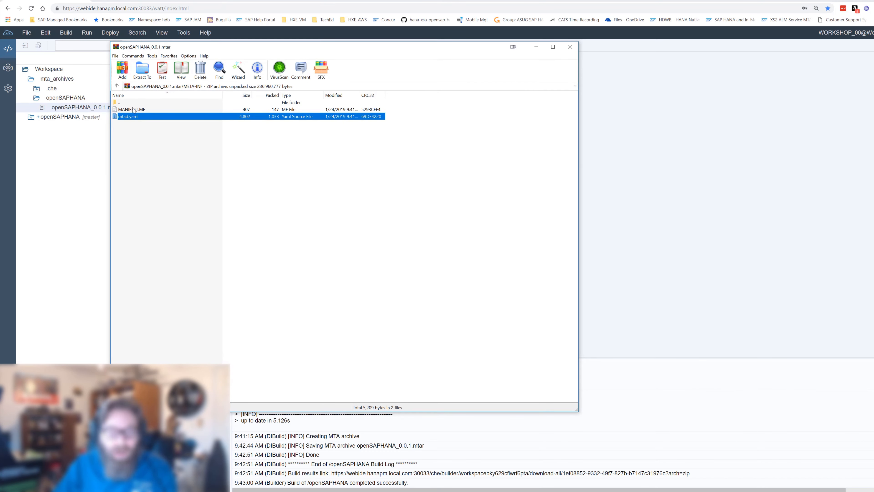
{"action": "left_click", "coordinate": [117, 86]}
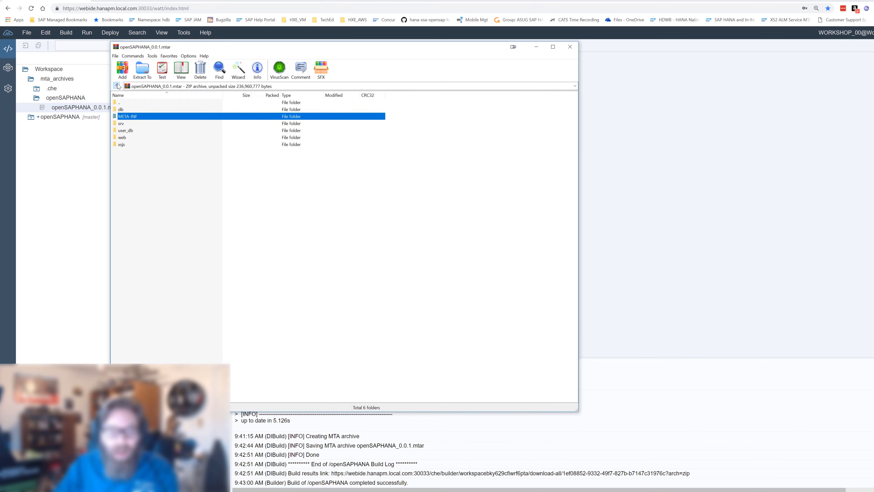
{"action": "left_click", "coordinate": [570, 47]}
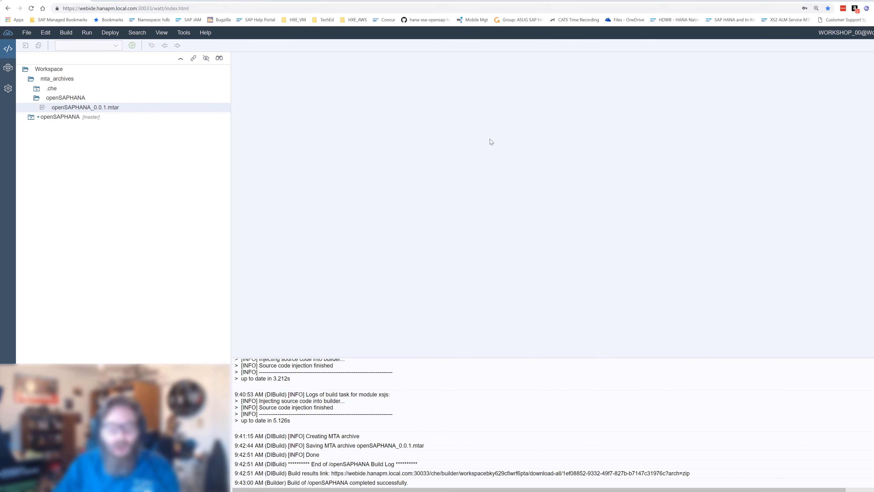
Step: Check the target spaces offered for deploying openSAPHANA_0.0.1.mtar to XS Advanced and cancel the deployment
{"action": "right_click", "coordinate": [127, 106]}
{"action": "mouse_move", "coordinate": [167, 123]}
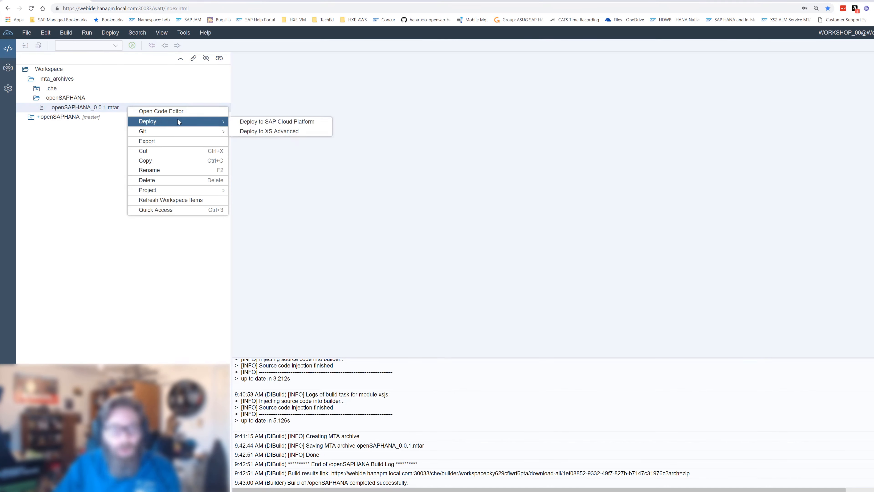
{"action": "left_click", "coordinate": [264, 132]}
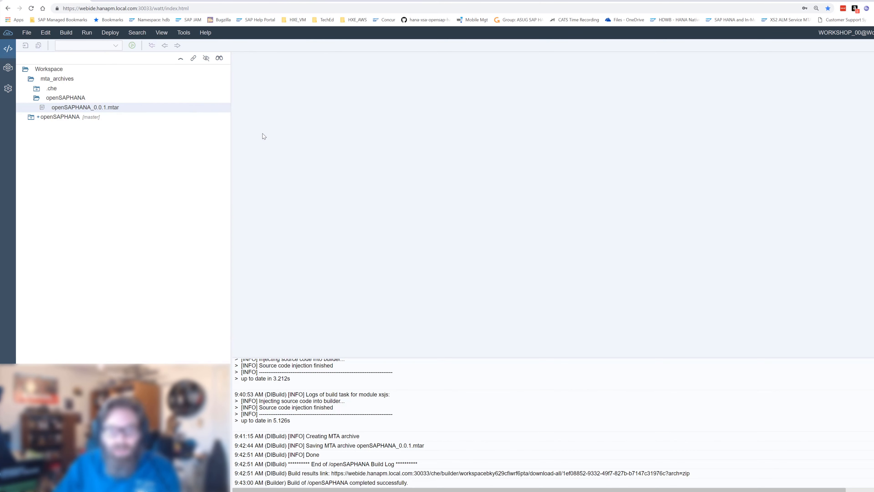
{"action": "left_click", "coordinate": [519, 269]}
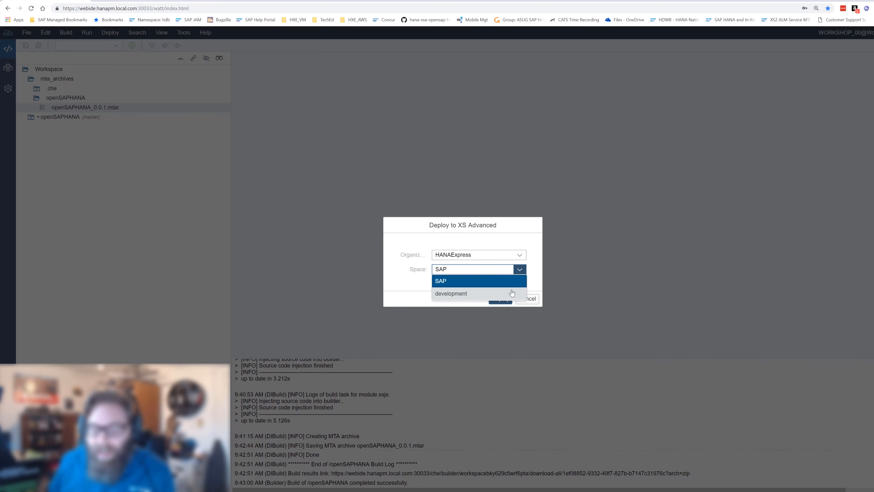
{"action": "left_click", "coordinate": [539, 283]}
{"action": "left_click", "coordinate": [527, 299]}
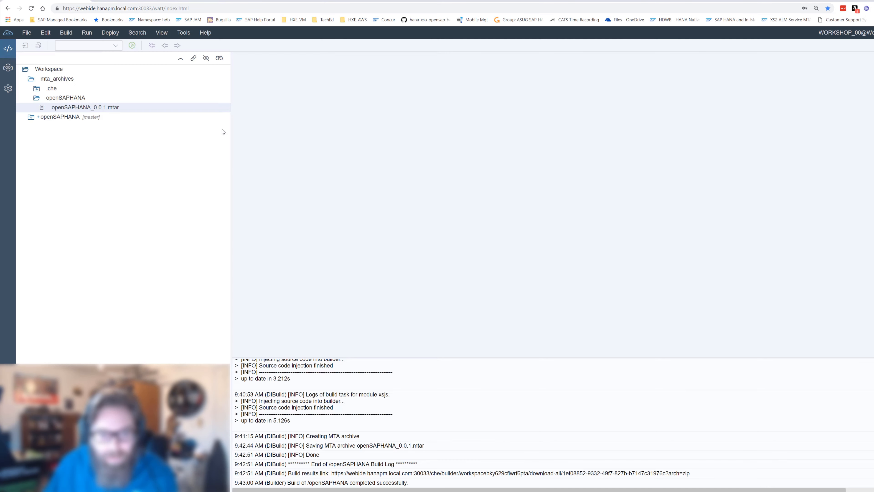
Step: Switch to the Database Explorer, examine the HDI container name in core_db's connection details and close the dialog
{"action": "left_click", "coordinate": [7, 68]}
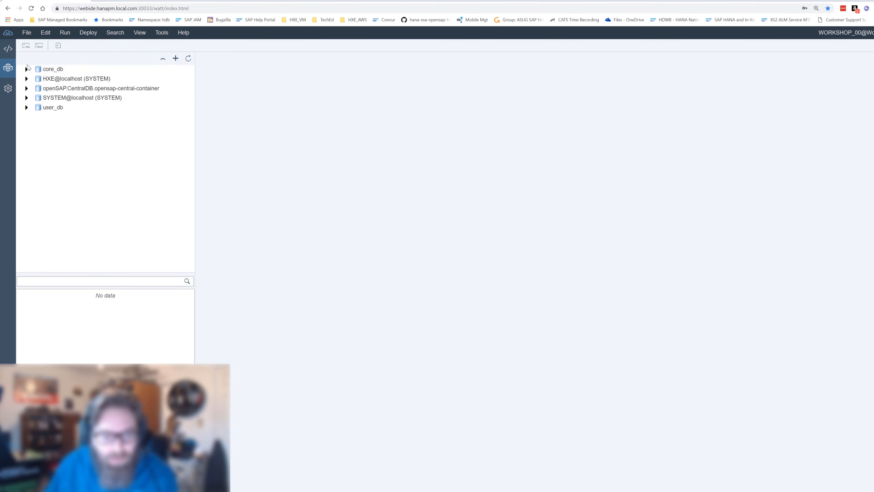
{"action": "double_click", "coordinate": [73, 69]}
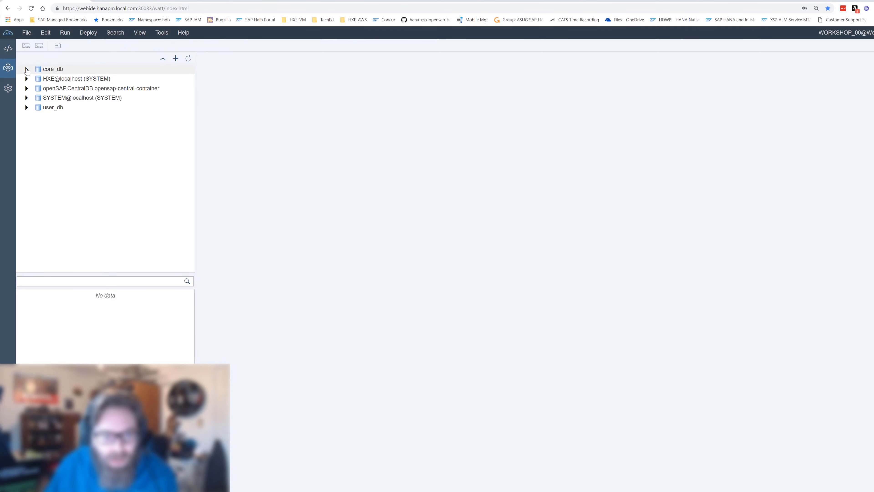
{"action": "right_click", "coordinate": [74, 73]}
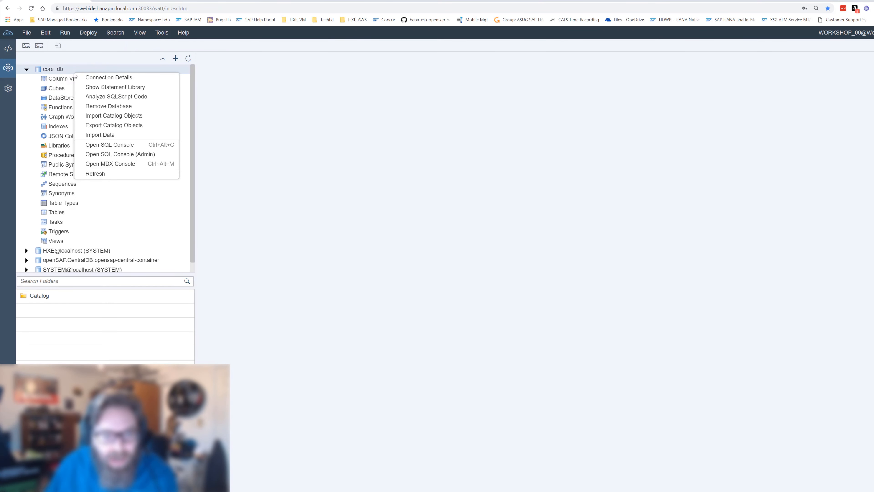
{"action": "left_click", "coordinate": [100, 78]}
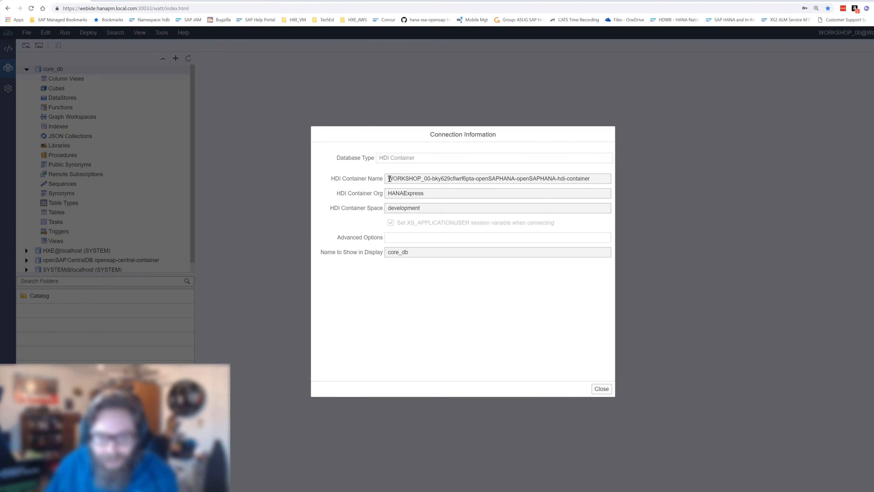
{"action": "left_click_drag", "start_coordinate": [391, 180], "coordinate": [610, 182]}
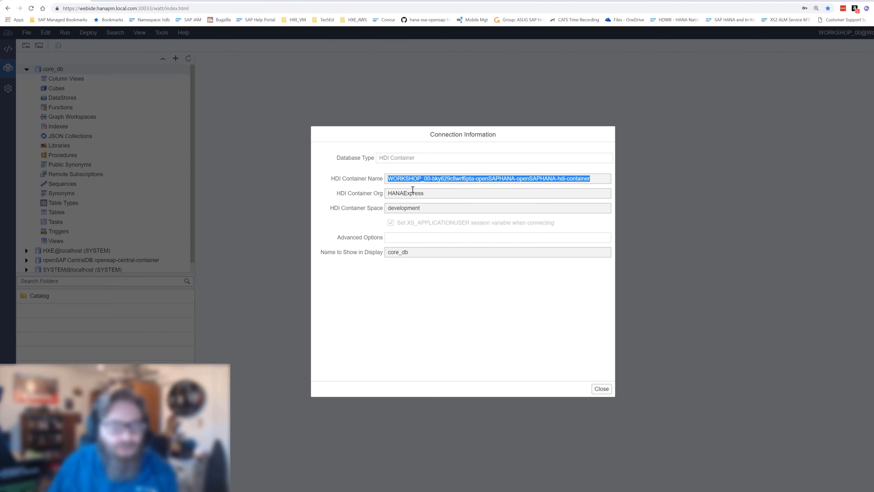
{"action": "left_click", "coordinate": [601, 388]}
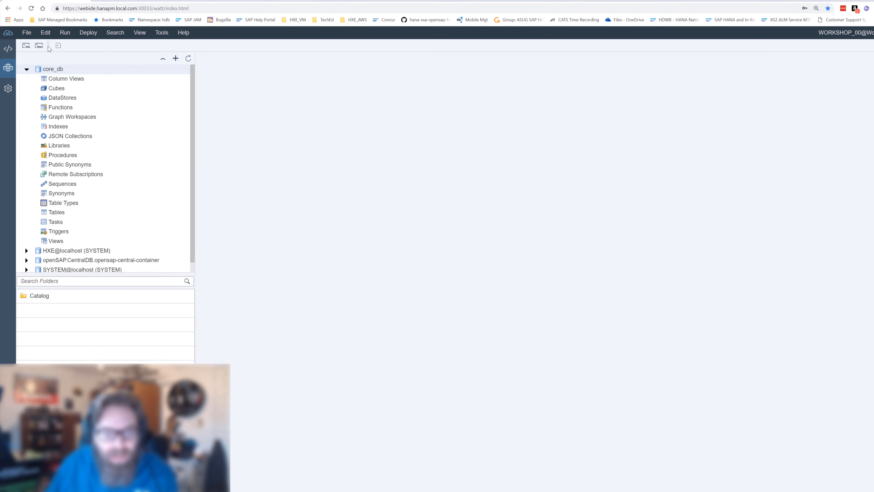
Step: Open a SQL console on core_db and run SELECT CURRENT_SCHEMA FROM DUMMY
{"action": "left_click", "coordinate": [26, 46]}
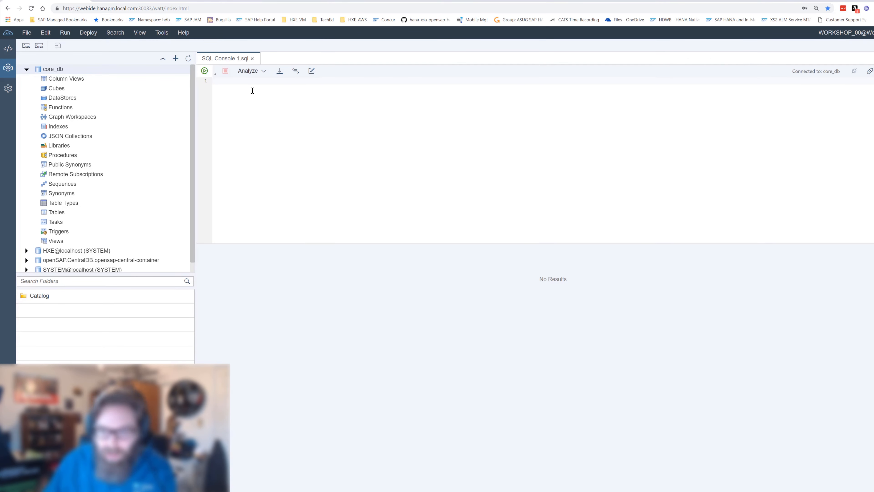
{"action": "type", "text": "SELECT CURRENT_SCHEMA FROM DUMMY"}
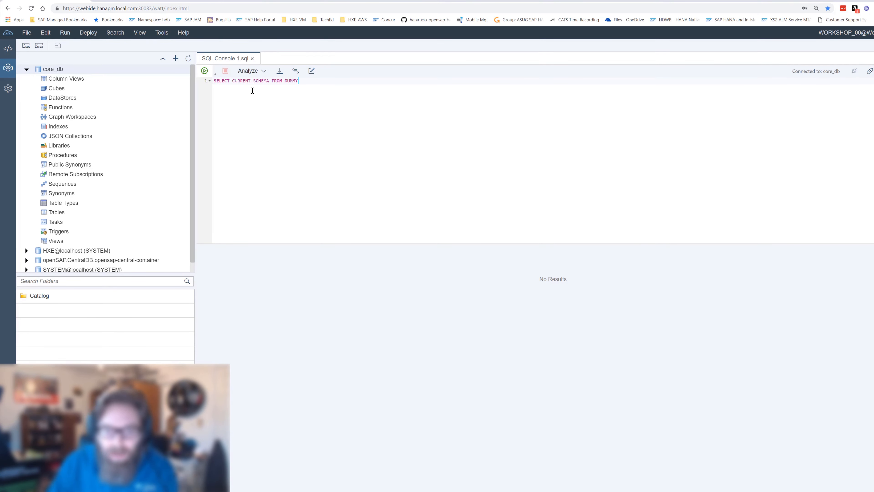
{"action": "left_click", "coordinate": [204, 71]}
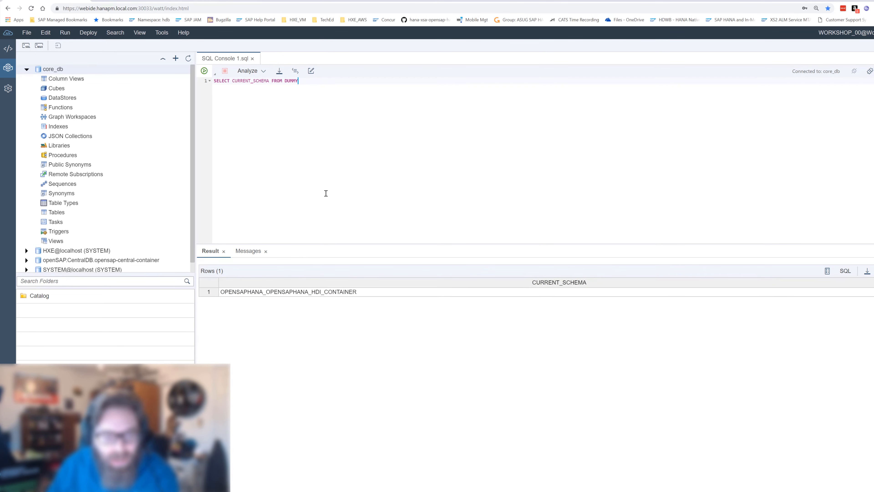
Step: Close the SQL console, return to the development workspace and expand the openSAPHANA project
{"action": "left_click", "coordinate": [252, 58]}
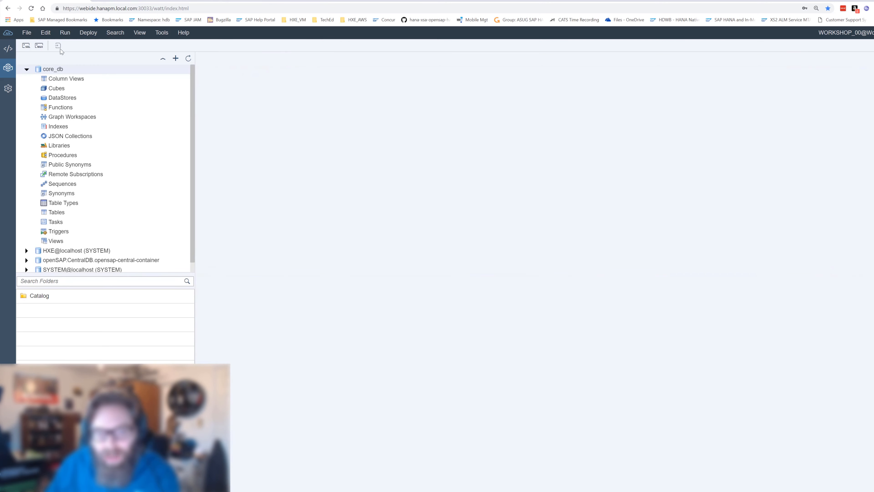
{"action": "left_click", "coordinate": [9, 49]}
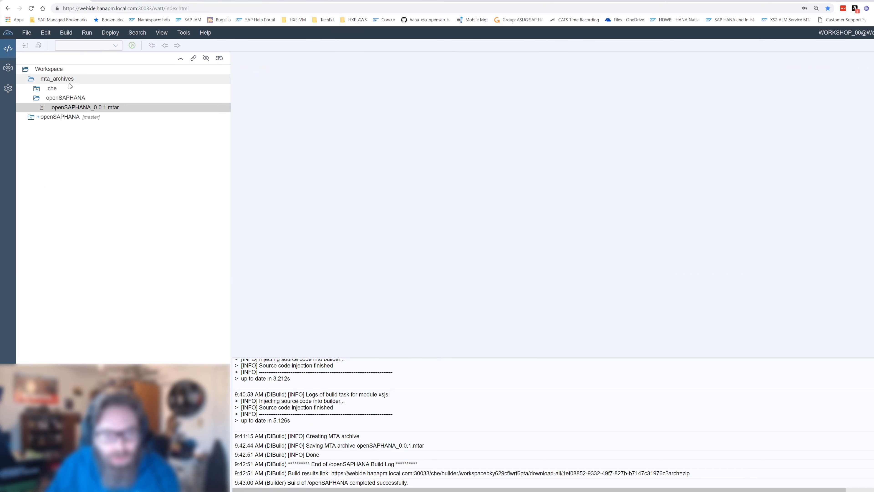
{"action": "left_click", "coordinate": [31, 117]}
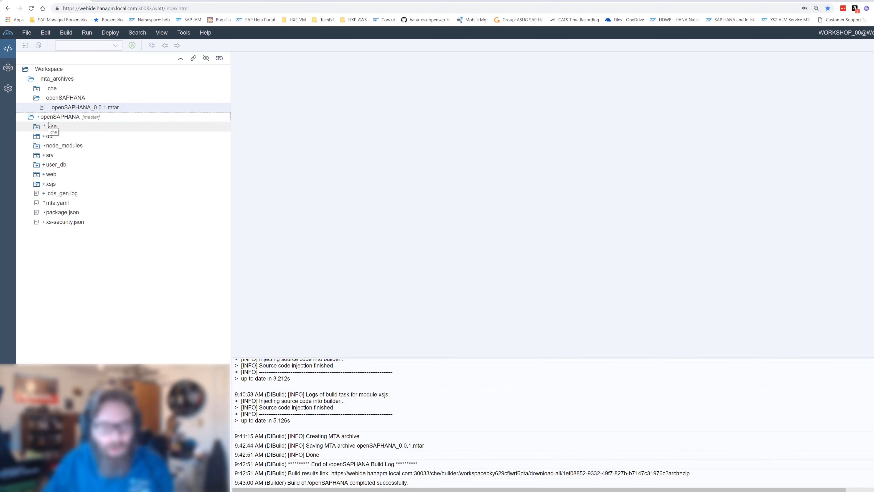
Step: Switch to the SAP HANA XS Advanced Cockpit, renew the expired session and log on with the saved credentials
{"action": "left_click", "coordinate": [129, 1]}
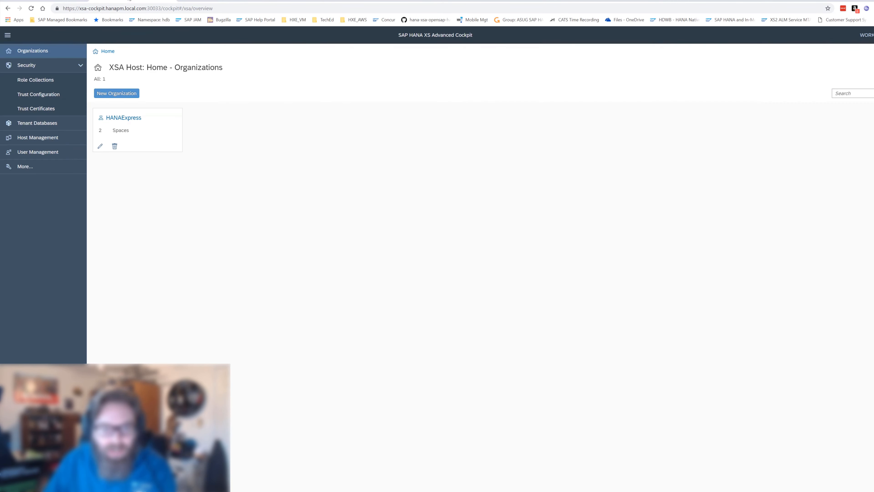
{"action": "left_click", "coordinate": [137, 119]}
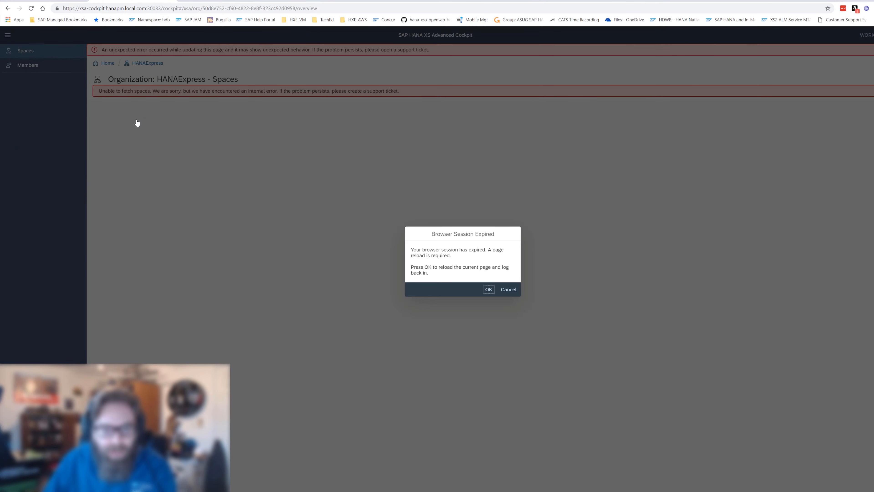
{"action": "left_click", "coordinate": [489, 290]}
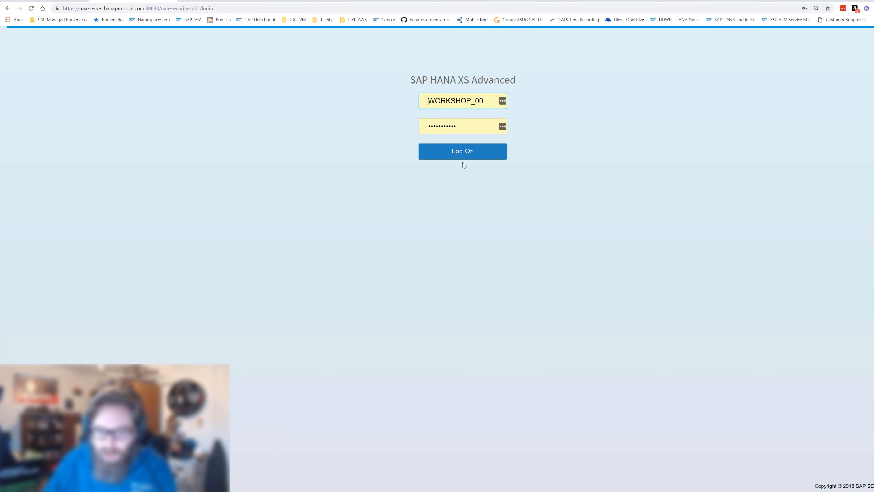
{"action": "left_click", "coordinate": [462, 154]}
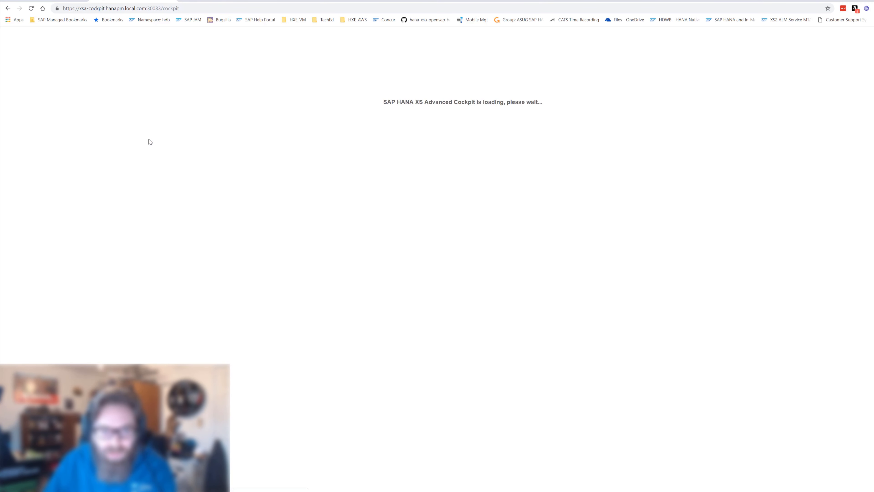
Step: Examine the development space's applications in the HANAExpress organization and open the openSAPHANA-xsjs application's overview
{"action": "left_click", "coordinate": [128, 119]}
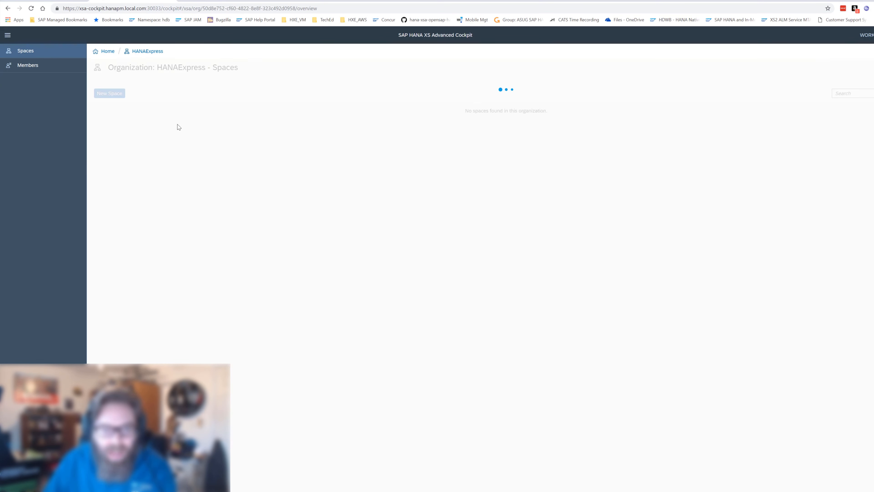
{"action": "left_click", "coordinate": [145, 122]}
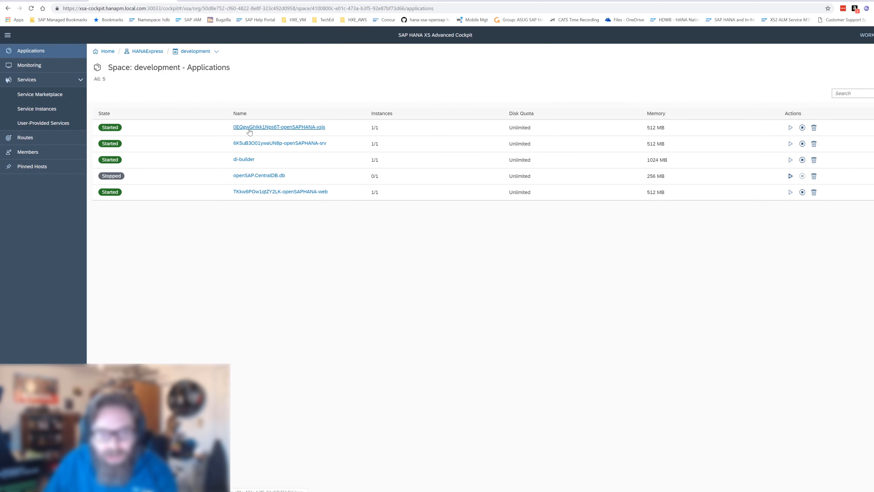
{"action": "left_click", "coordinate": [272, 128]}
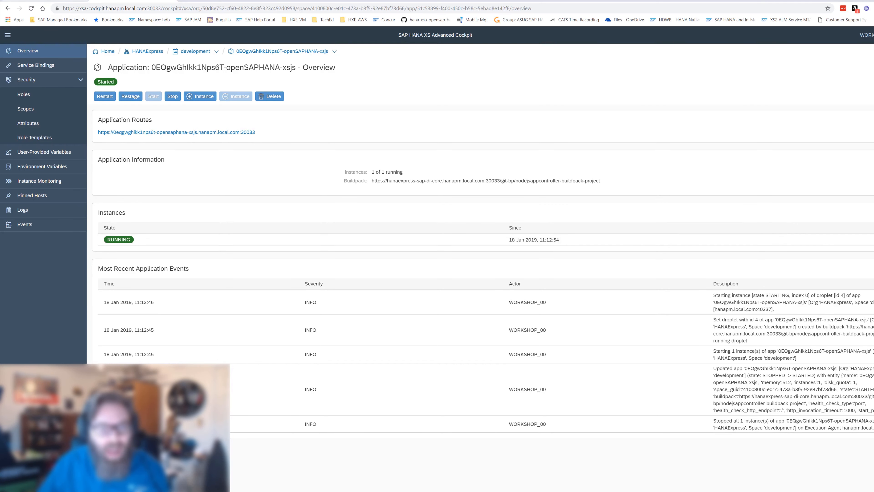
Step: Return to SAP Web IDE's Database Explorer, examine core_db's connection details and close the dialog
{"action": "left_click", "coordinate": [33, 0]}
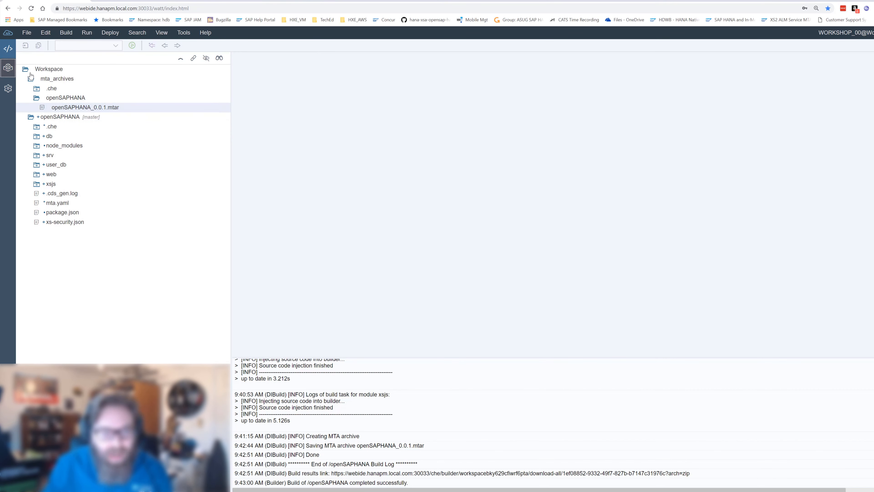
{"action": "left_click", "coordinate": [8, 67]}
{"action": "right_click", "coordinate": [82, 70]}
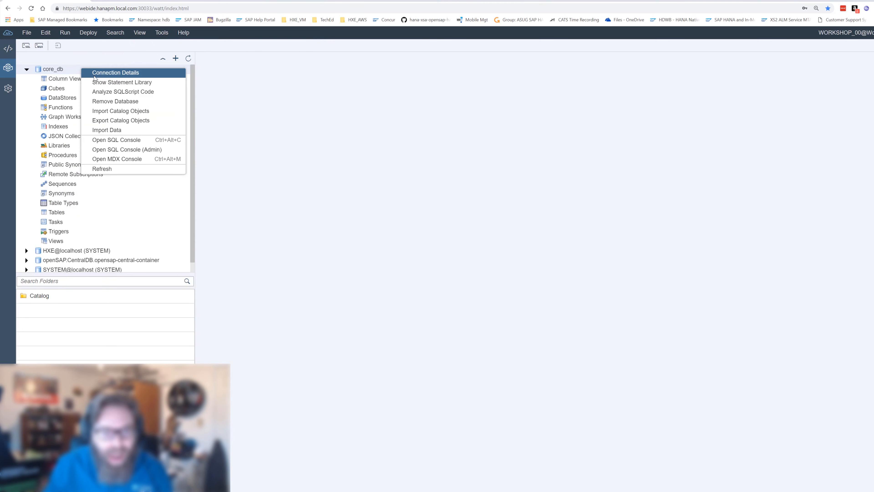
{"action": "left_click", "coordinate": [103, 73]}
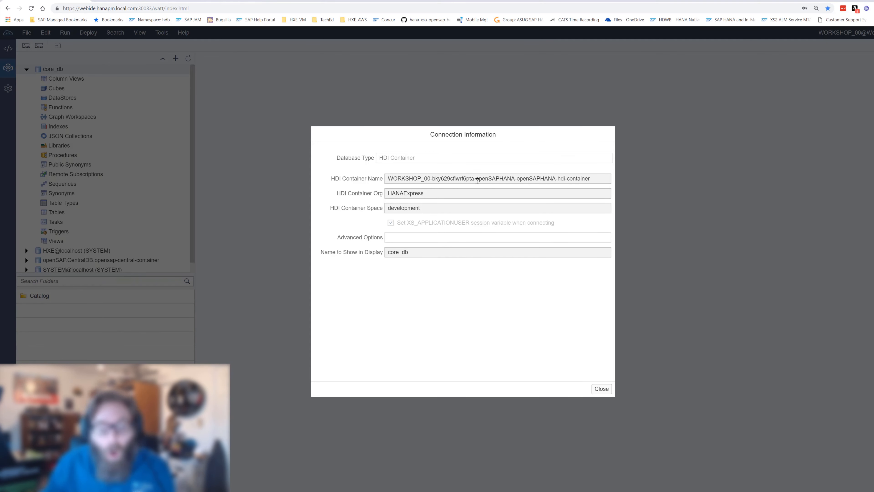
{"action": "left_click", "coordinate": [601, 389]}
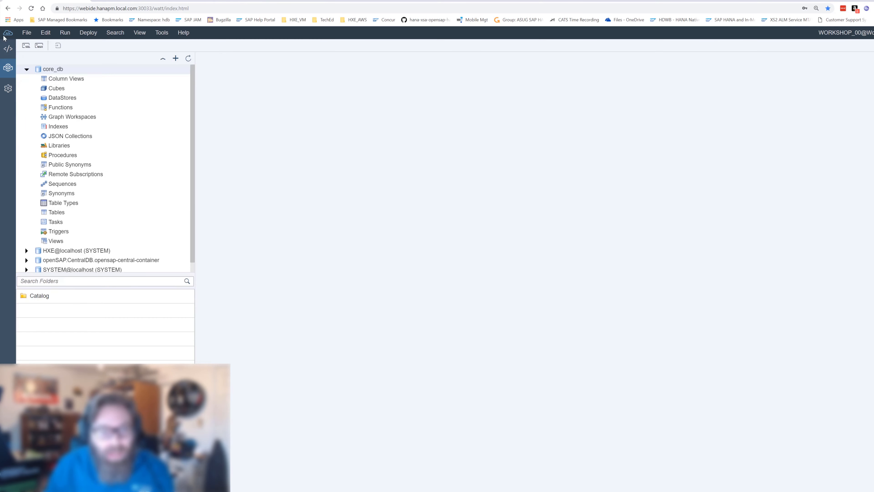
Step: Return to the development workspace, switch to the HANA Basics for Developers presentation in PowerPoint and examine the split-project build process slide
{"action": "left_click", "coordinate": [8, 48]}
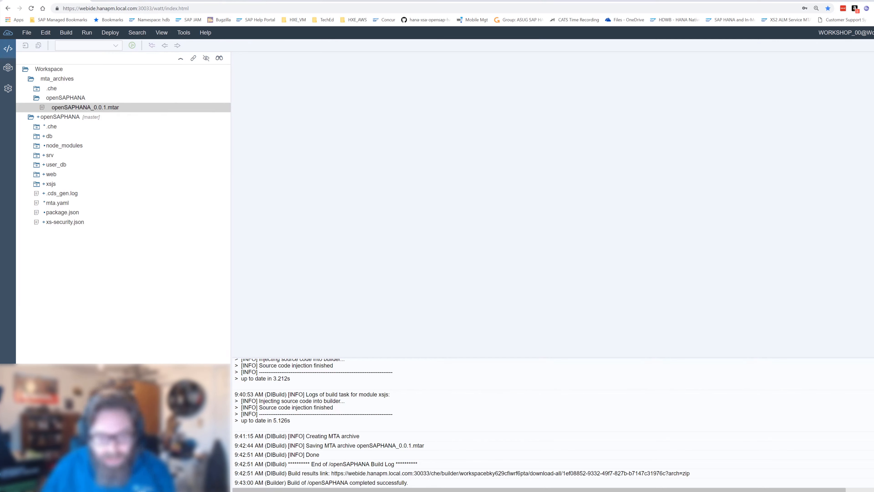
{"action": "mouse_move", "coordinate": [266, 491]}
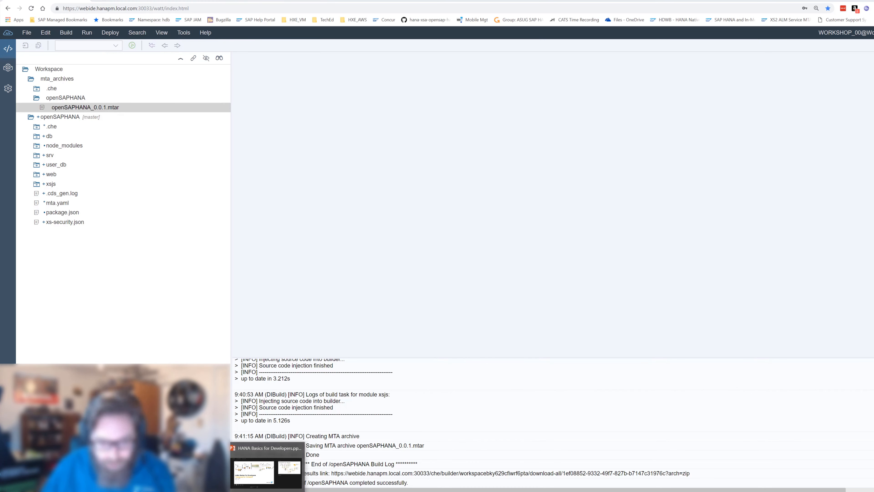
{"action": "left_click", "coordinate": [266, 472]}
{"action": "left_click", "coordinate": [439, 274]}
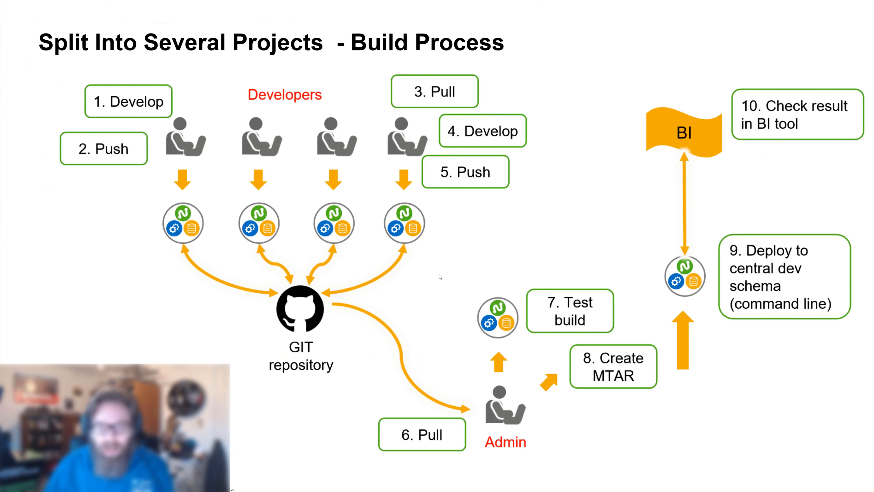
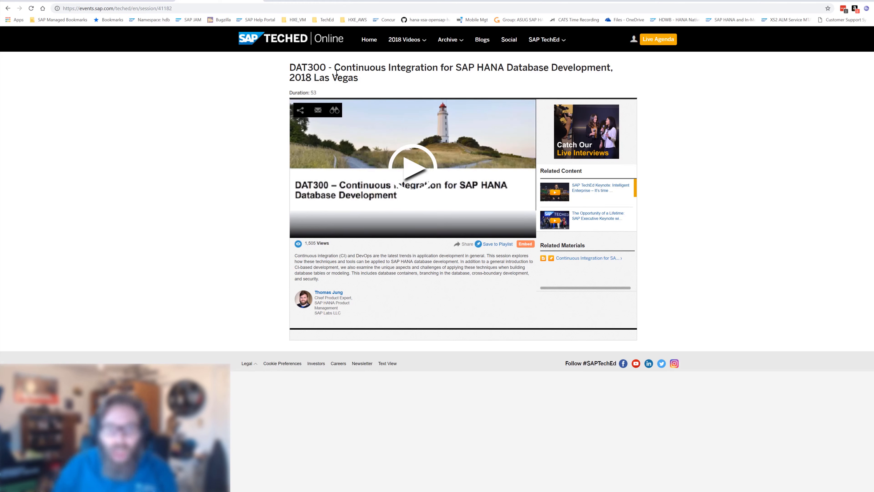
Step: Select the web address of the DAT300 session page and switch back to SAP Web IDE
{"action": "left_click", "coordinate": [182, 6]}
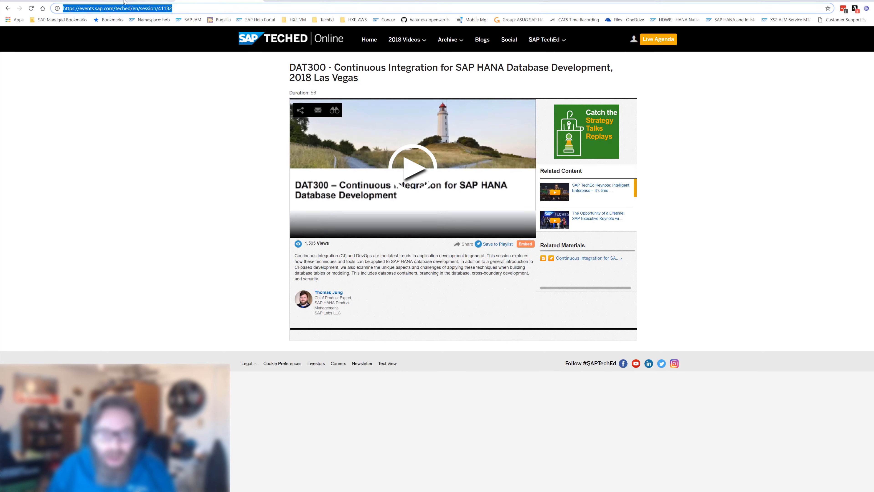
{"action": "left_click", "coordinate": [91, 1]}
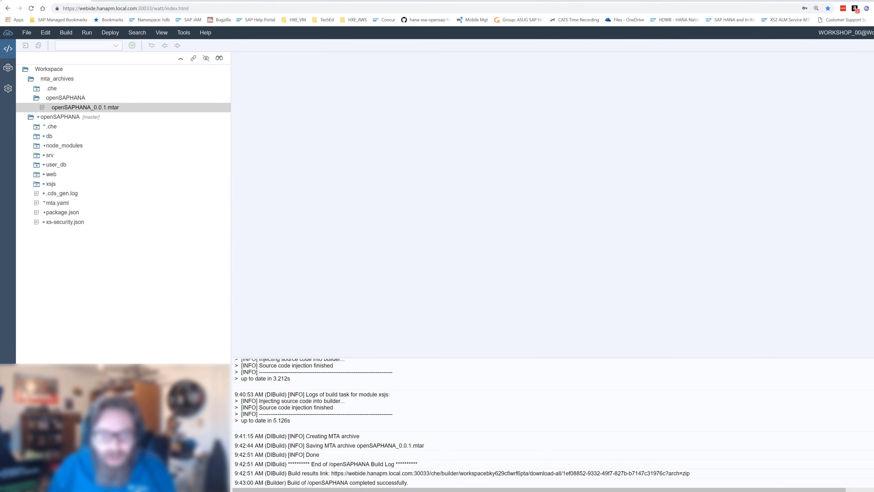
Step: Review the organization and space options for deploying openSAPHANA_0.0.1.mtar to XS Advanced and cancel the dialog
{"action": "right_click", "coordinate": [125, 109]}
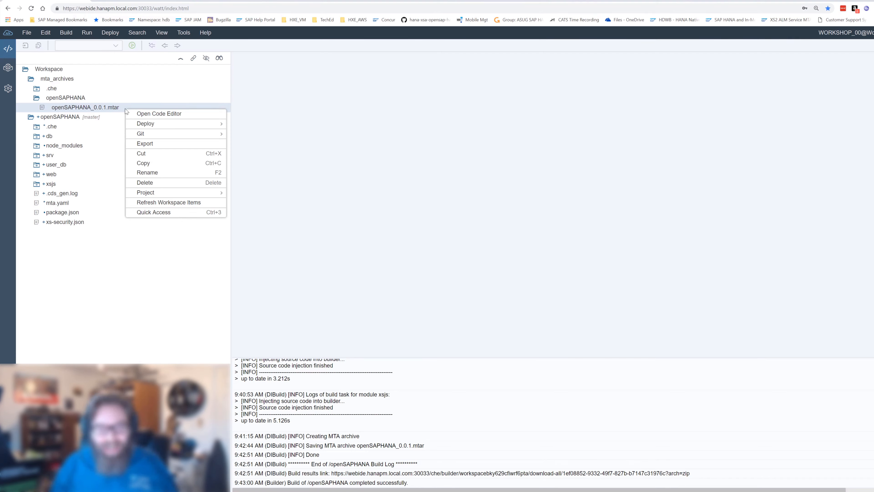
{"action": "mouse_move", "coordinate": [158, 127]}
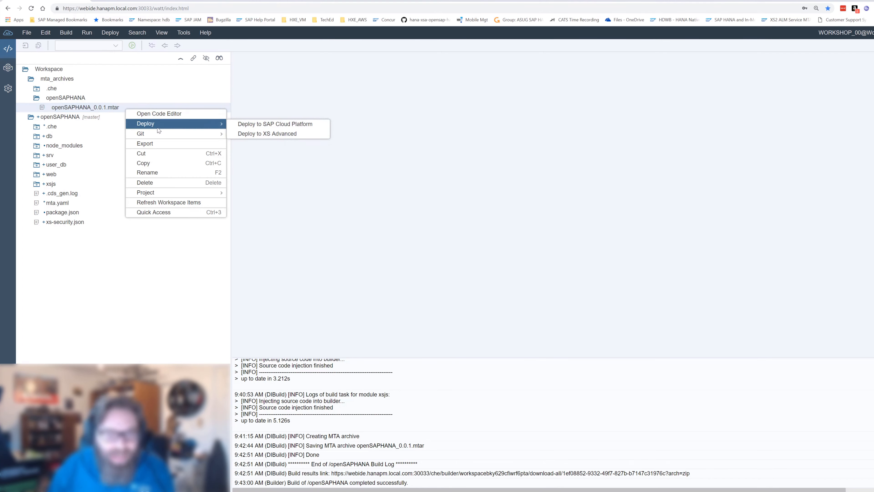
{"action": "left_click", "coordinate": [252, 136]}
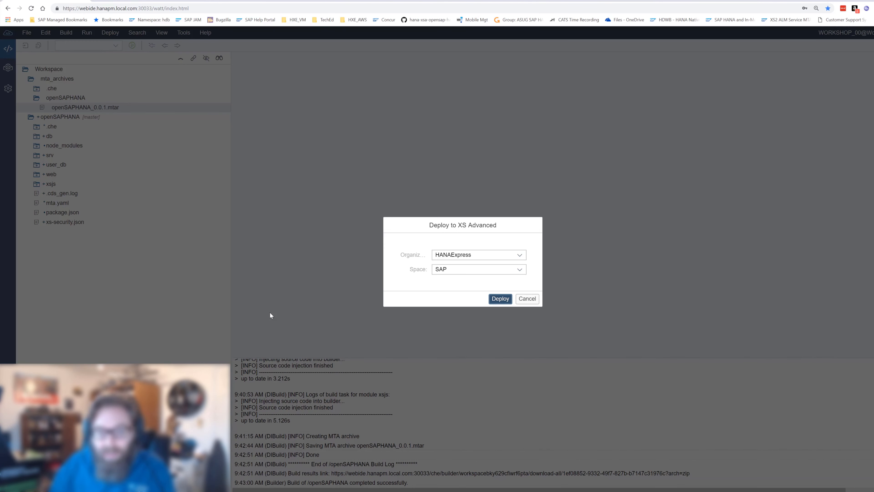
{"action": "left_click", "coordinate": [534, 299]}
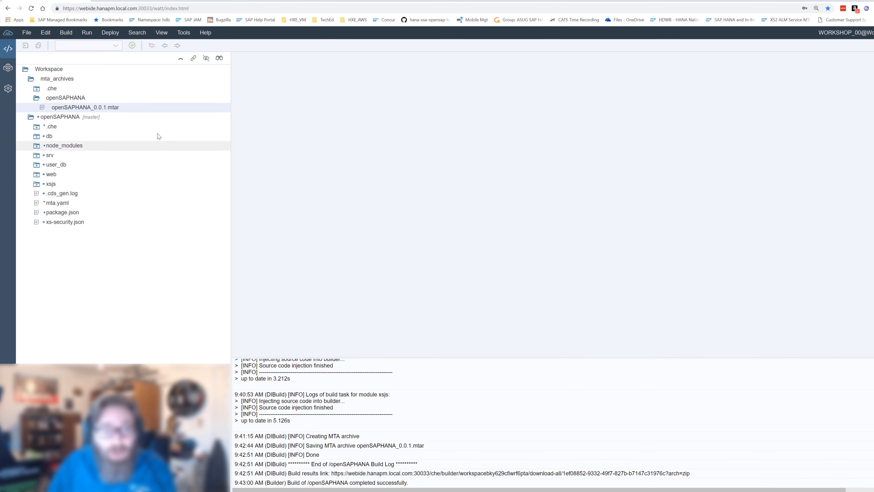
Step: Start deploying openSAPHANA_0.0.1.mtar to SAP Cloud Platform so its endpoint, organization and space settings open
{"action": "right_click", "coordinate": [138, 105]}
{"action": "mouse_move", "coordinate": [169, 124]}
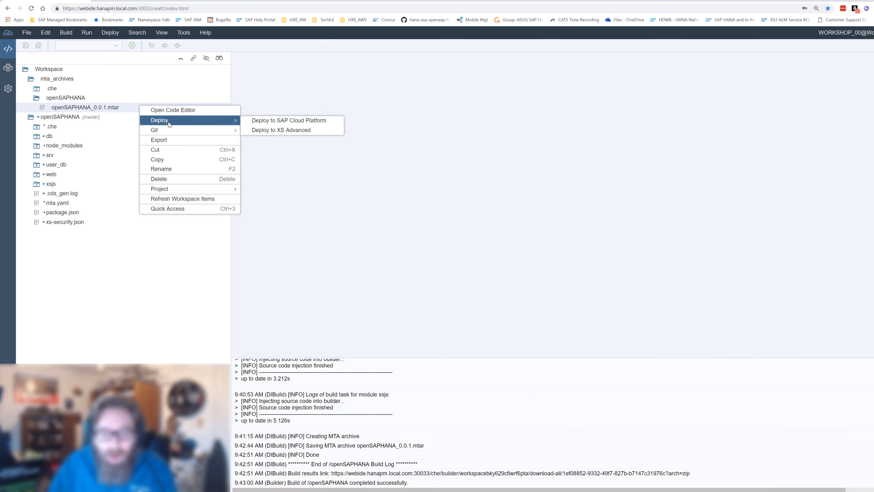
{"action": "left_click", "coordinate": [279, 121]}
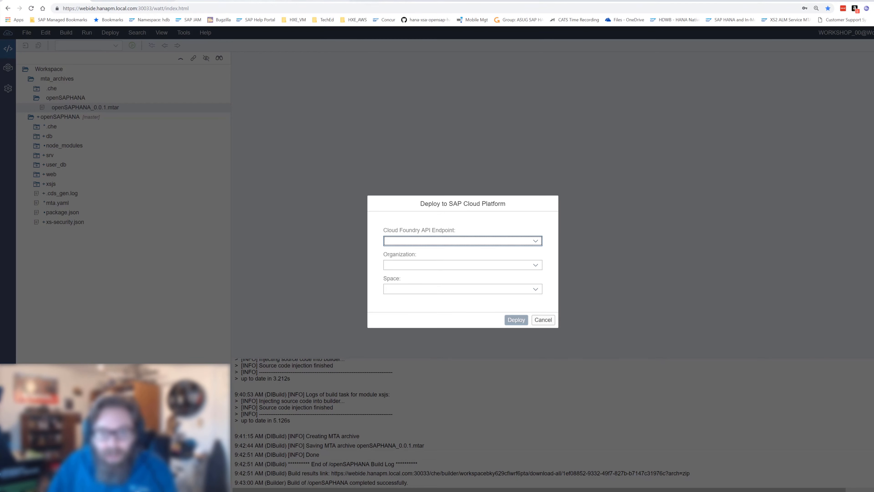
Step: Switch to the SAP Cloud Platform Cockpit, try to open the Neo Trial and reload the page to renew the session
{"action": "left_click", "coordinate": [300, 2]}
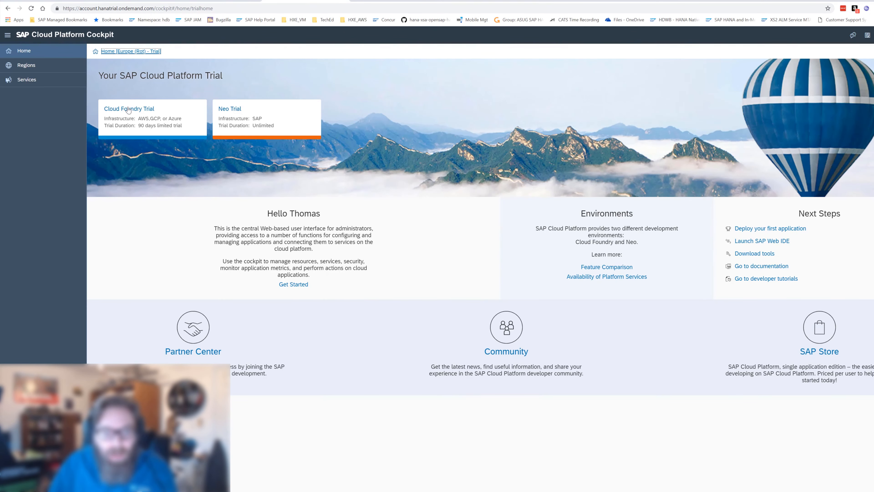
{"action": "left_click", "coordinate": [260, 114]}
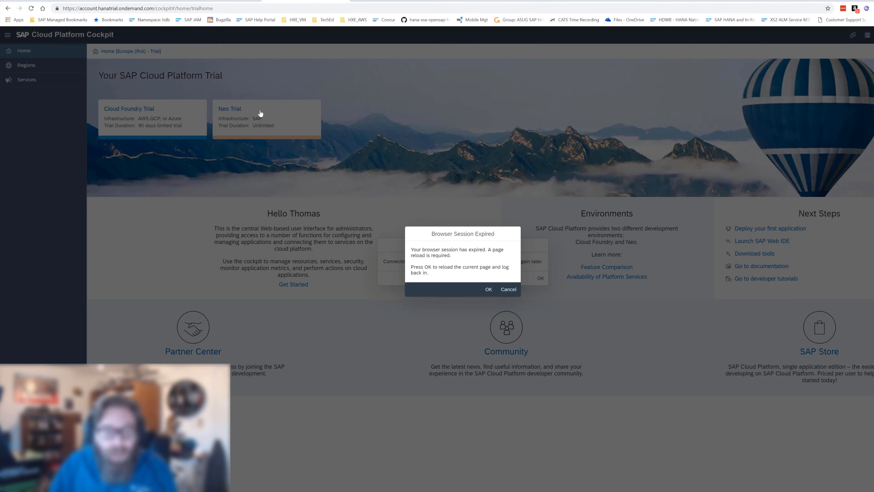
{"action": "left_click", "coordinate": [488, 290]}
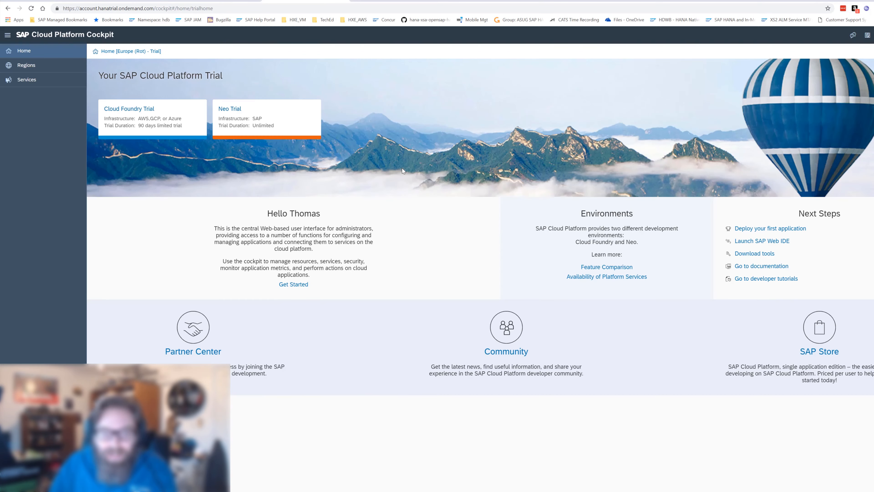
Step: Open the trial subaccount of the Cloud Foundry Trial and copy its Cloud Foundry API endpoint address
{"action": "left_click", "coordinate": [136, 113]}
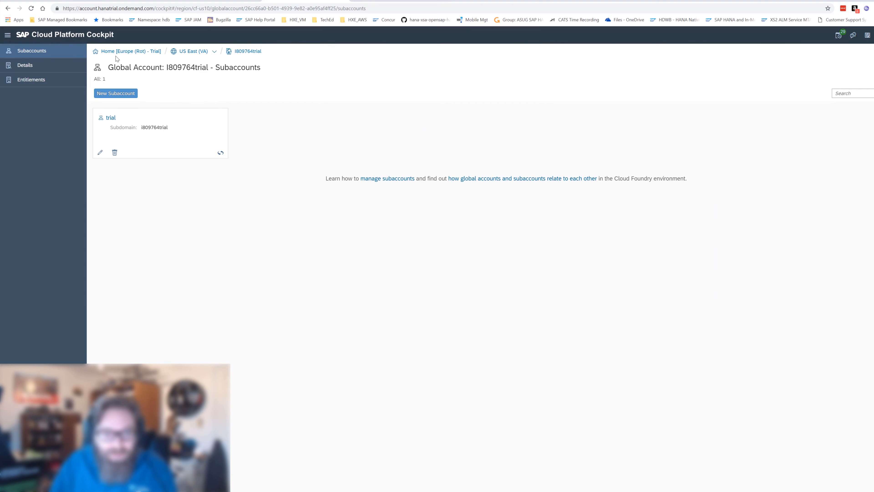
{"action": "left_click", "coordinate": [114, 118]}
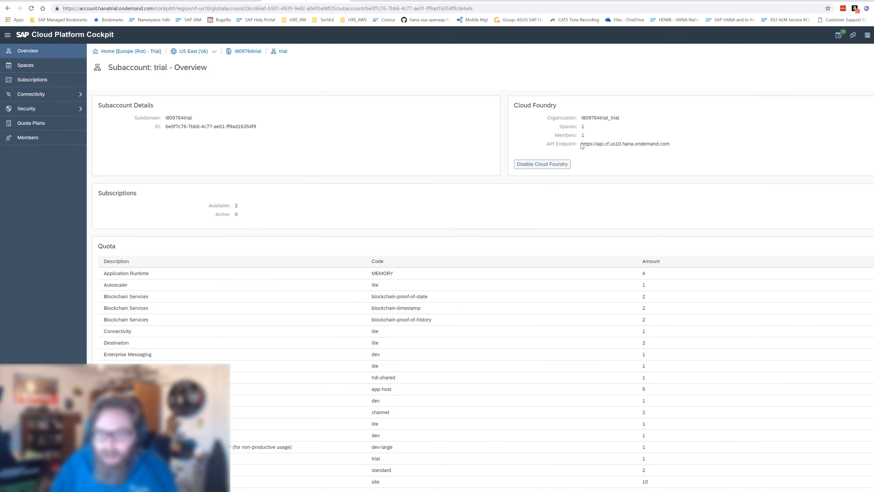
{"action": "left_click_drag", "start_coordinate": [580, 143], "coordinate": [675, 144]}
{"action": "key", "text": "ctrl+c"}
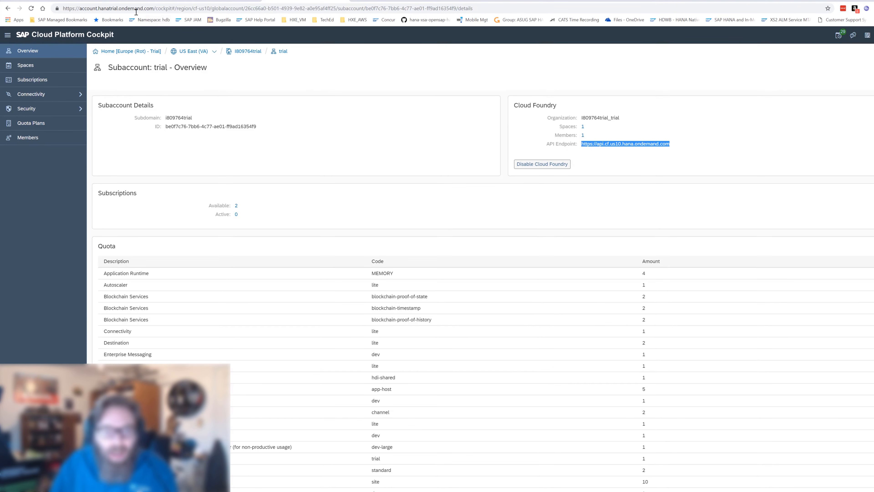
{"action": "left_click", "coordinate": [74, 0]}
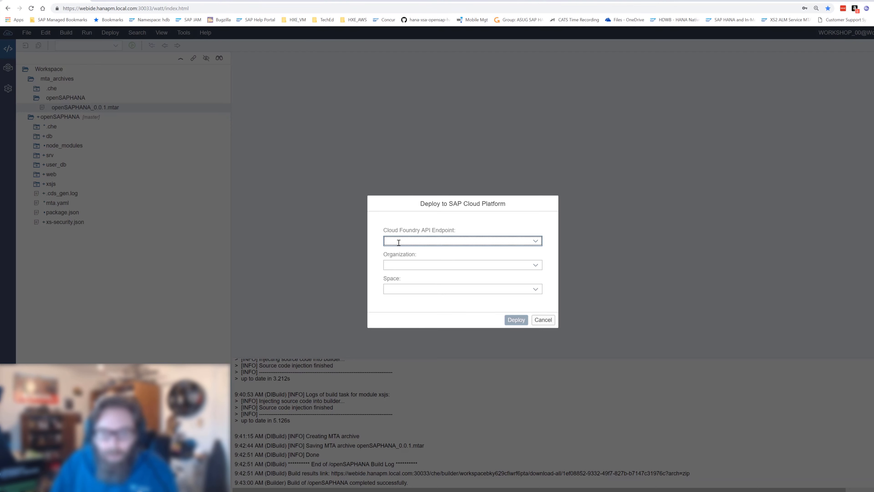
{"action": "key", "text": "ctrl+v"}
{"action": "left_click", "coordinate": [465, 264]}
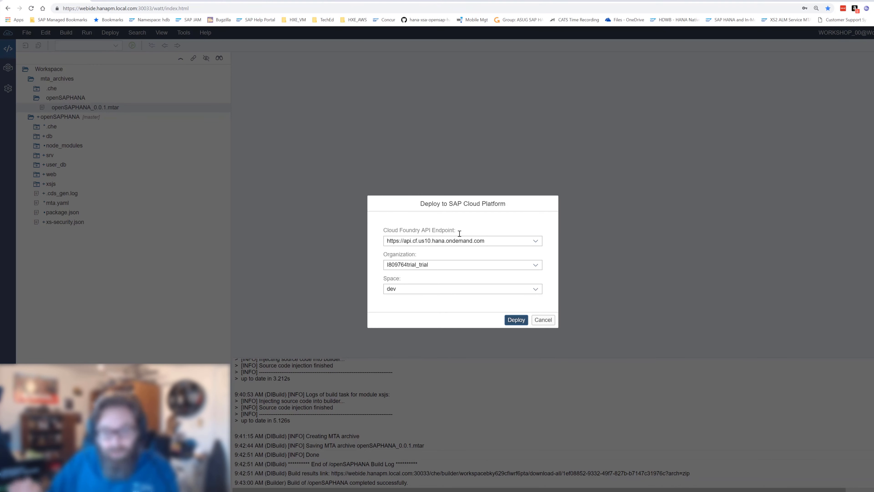
{"action": "left_click", "coordinate": [536, 266]}
{"action": "left_click", "coordinate": [550, 255]}
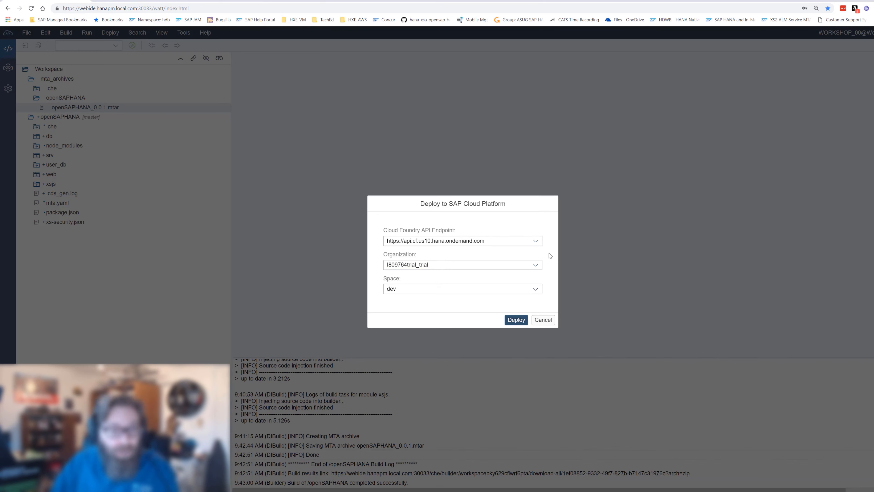
Step: Look at the openSAPHANA-xsjs application overview in the XS Advanced Cockpit and return to the Web IDE
{"action": "left_click", "coordinate": [288, 2]}
{"action": "left_click", "coordinate": [379, 1]}
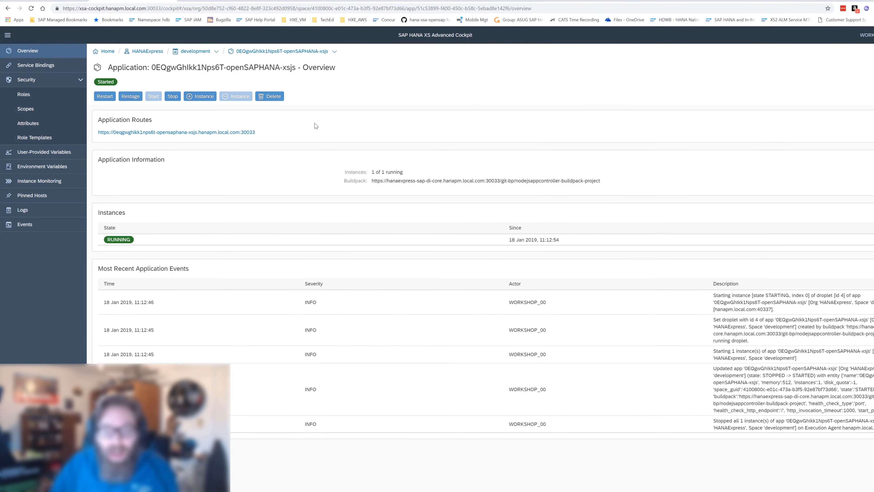
{"action": "left_click", "coordinate": [207, 1]}
{"action": "left_click", "coordinate": [83, 1]}
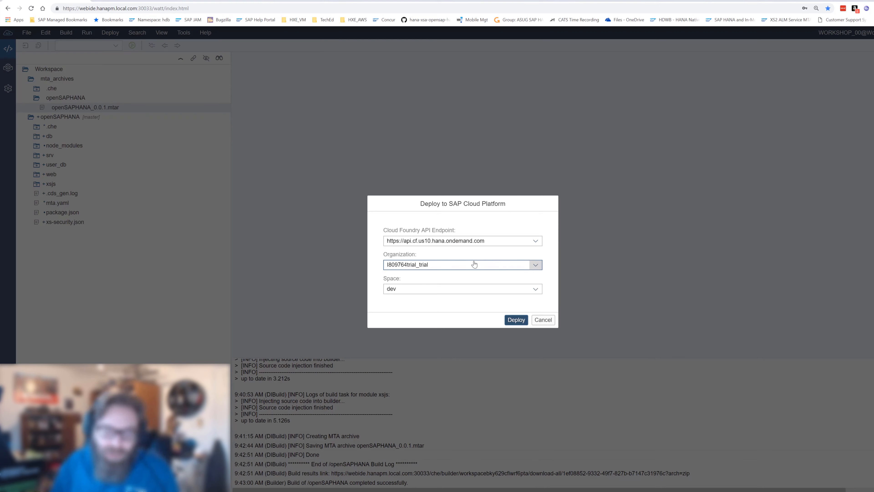
Step: Review the organization and space options for deploying to SAP Cloud Platform and cancel the deployment
{"action": "left_click", "coordinate": [535, 268]}
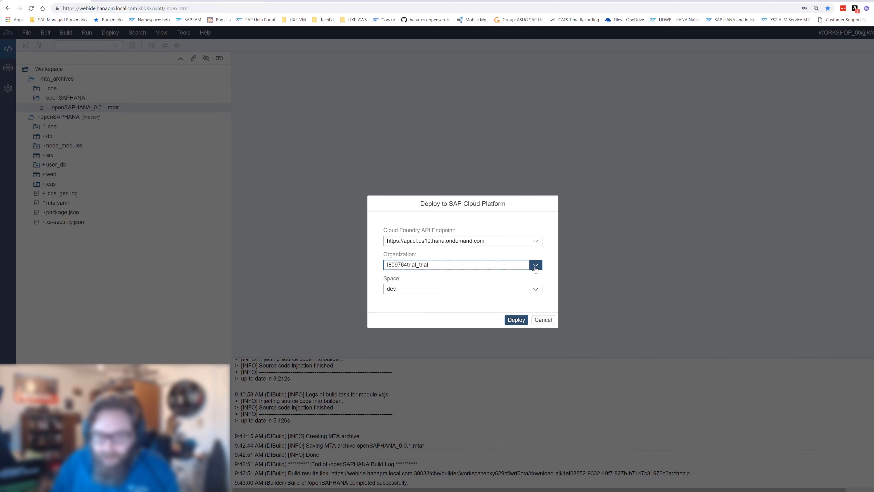
{"action": "left_click", "coordinate": [484, 276]}
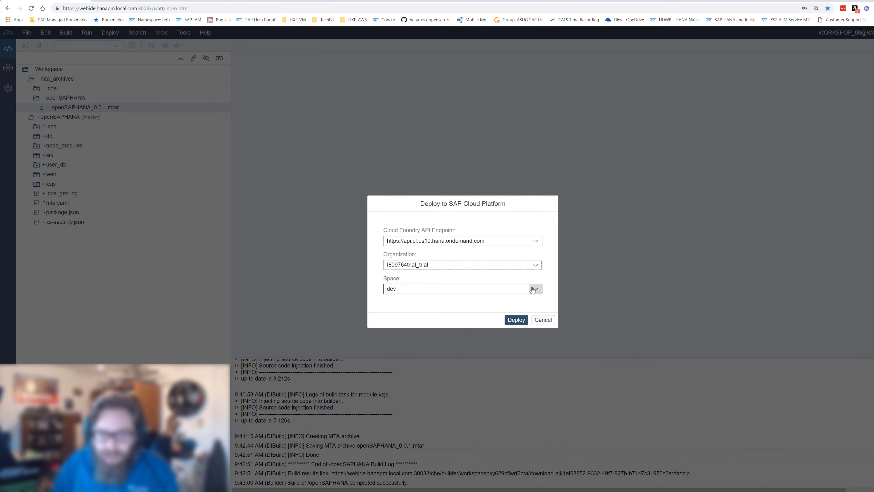
{"action": "left_click", "coordinate": [467, 289]}
{"action": "left_click", "coordinate": [453, 302]}
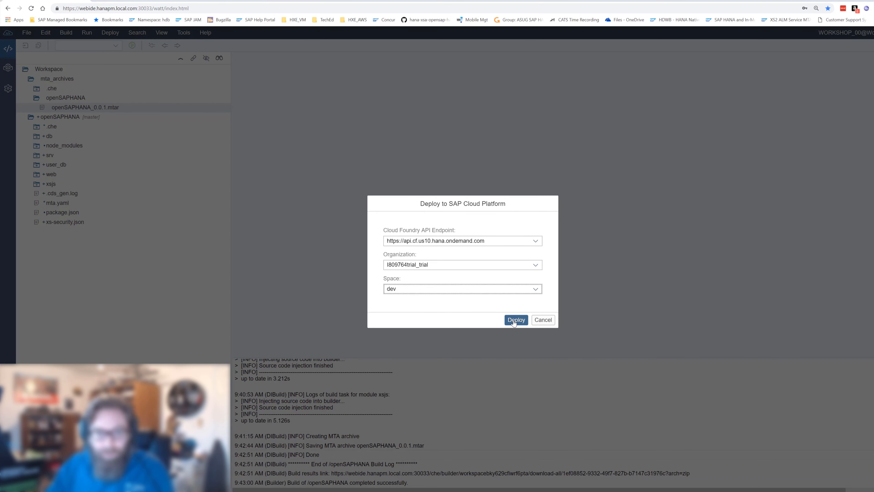
{"action": "left_click", "coordinate": [544, 320]}
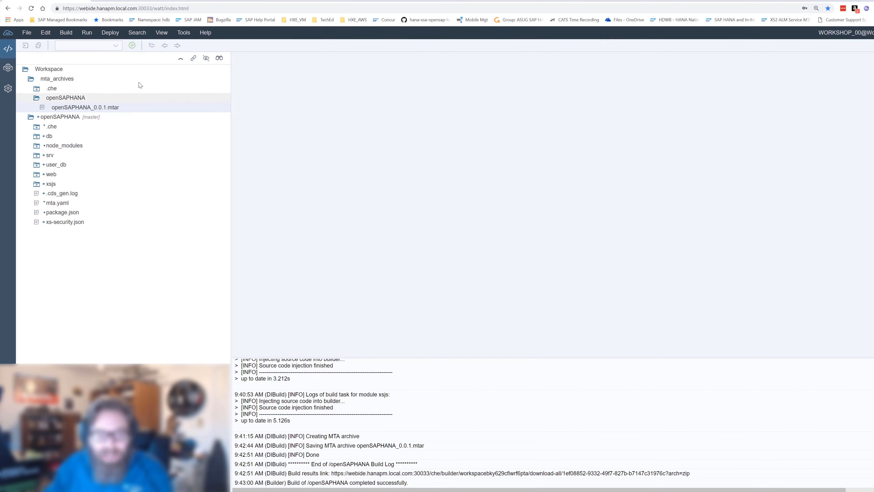
Step: Review the Git commands for the openSAPHANA project, open its Git pane and stage all changes
{"action": "left_click", "coordinate": [104, 116]}
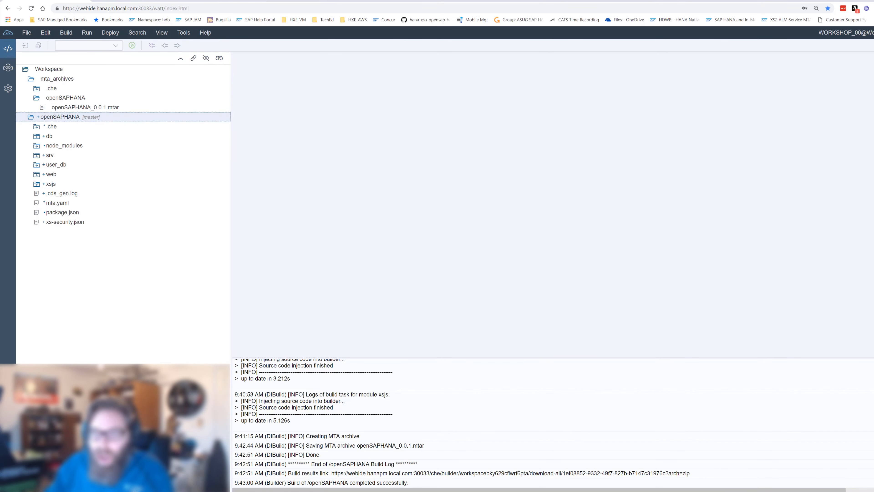
{"action": "right_click", "coordinate": [103, 117]}
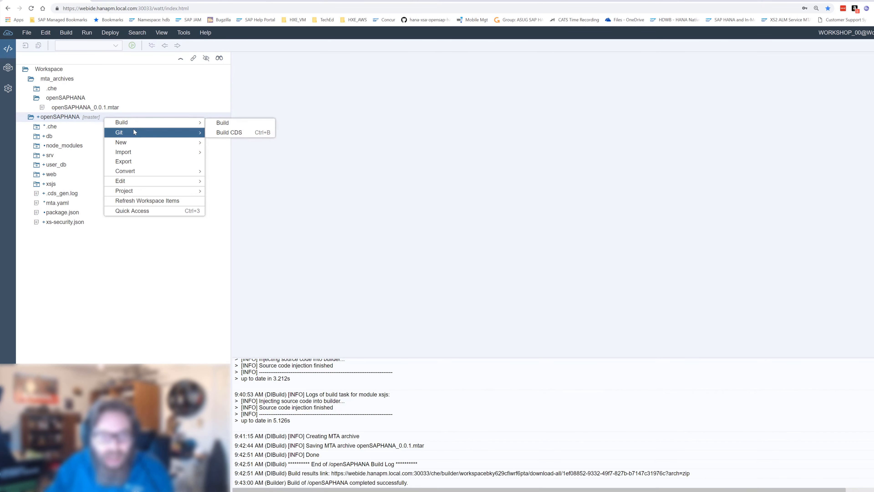
{"action": "mouse_move", "coordinate": [134, 131]}
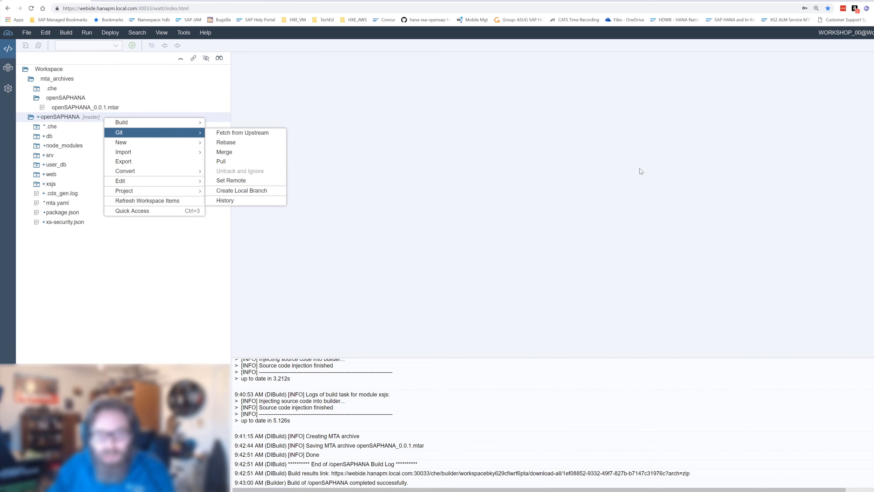
{"action": "left_click", "coordinate": [873, 88]}
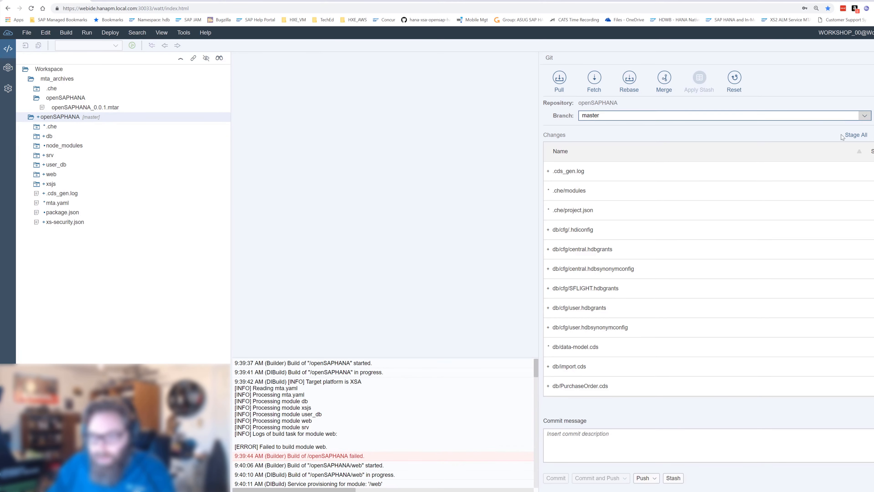
{"action": "left_click", "coordinate": [856, 134]}
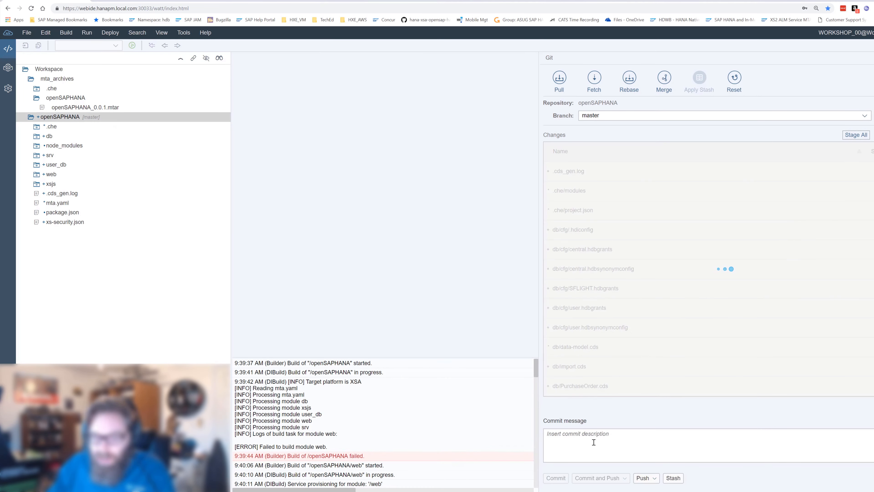
Step: Enter sdfsad as a sample commit message, show the push options and close the Git pane without committing
{"action": "left_click", "coordinate": [604, 446]}
{"action": "type", "text": "sdfsad"}
{"action": "left_click", "coordinate": [653, 482]}
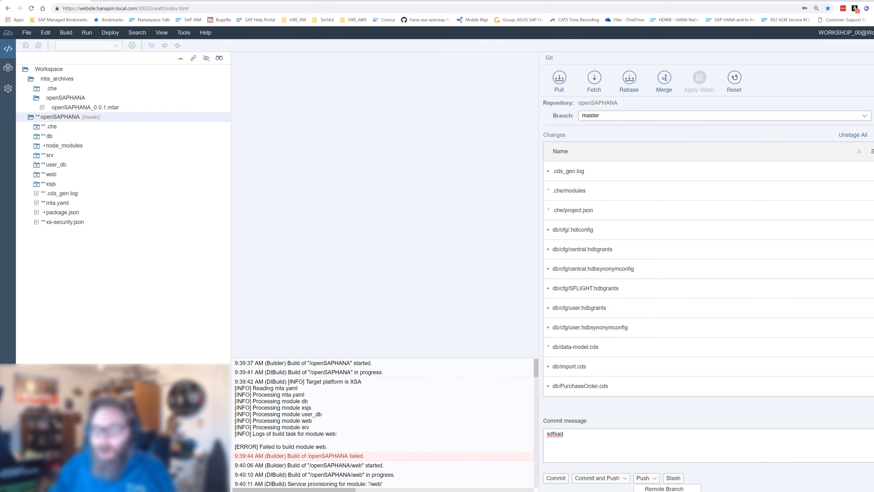
{"action": "left_click", "coordinate": [873, 68]}
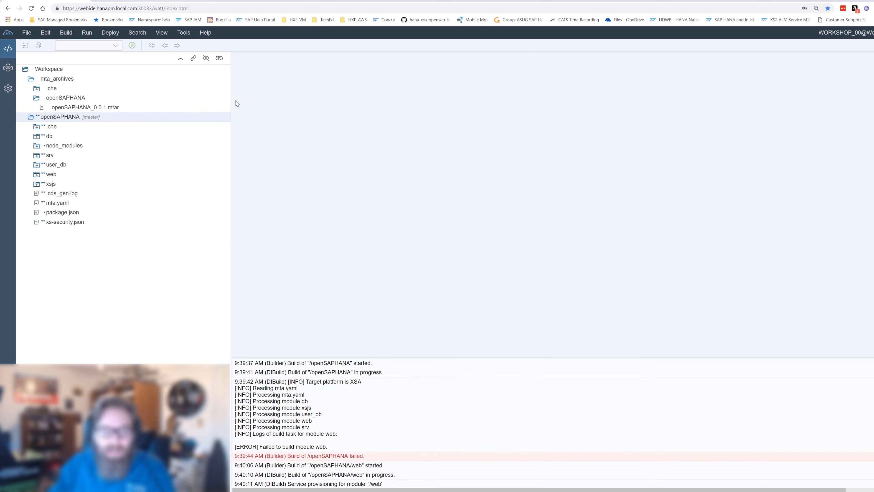
Step: Export the openSAPHANA project and save it as openSAPHANA.zip in the Beginners folder
{"action": "right_click", "coordinate": [101, 117]}
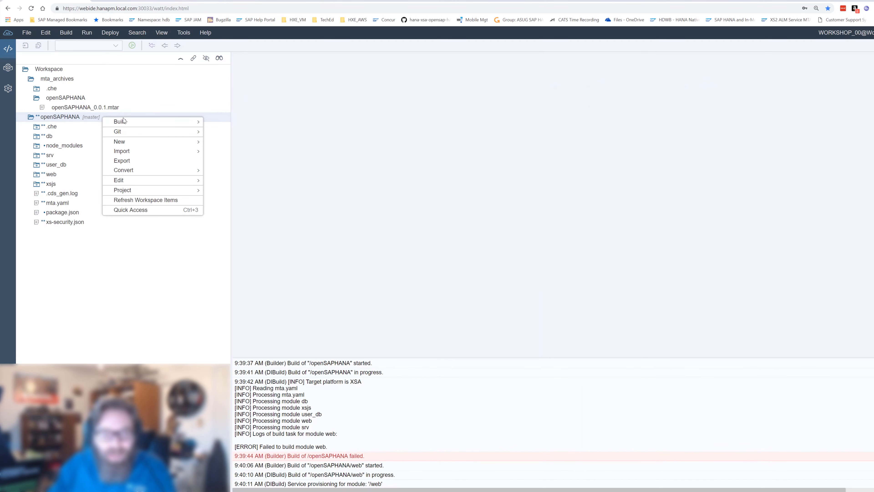
{"action": "left_click", "coordinate": [132, 162]}
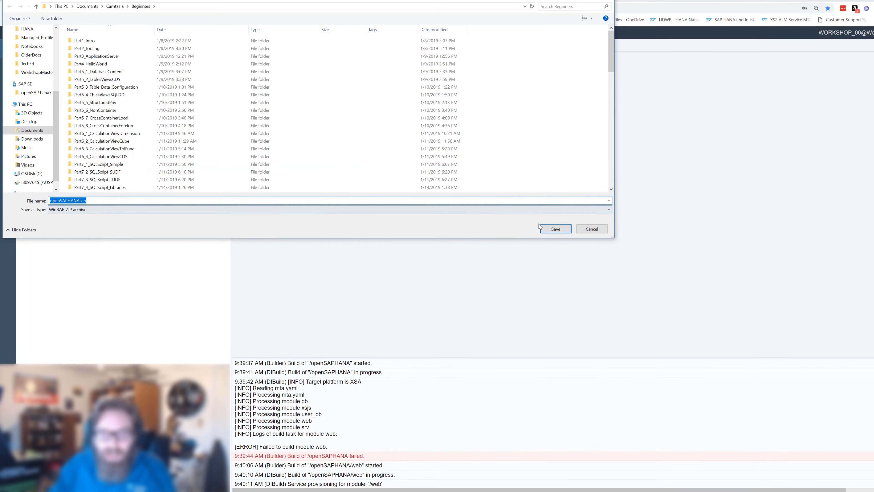
{"action": "left_click", "coordinate": [555, 229]}
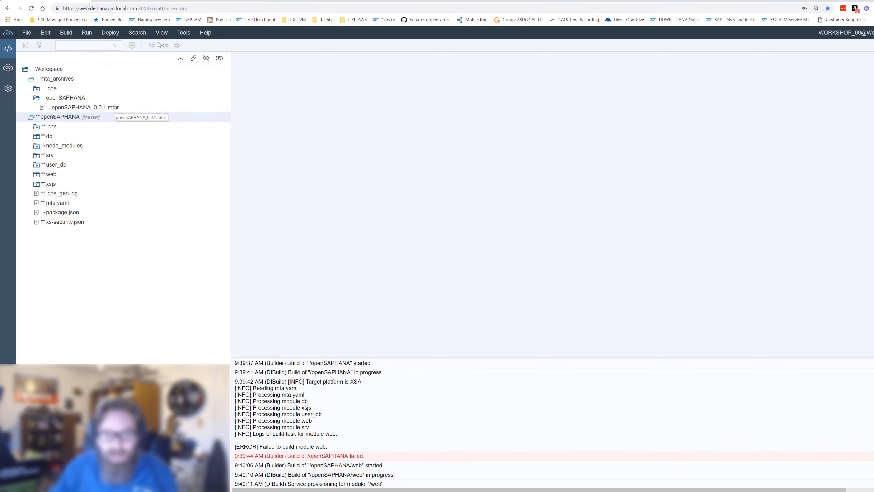
Step: Select the openSAPHANA project and open the overview of its service instances
{"action": "left_click", "coordinate": [125, 107]}
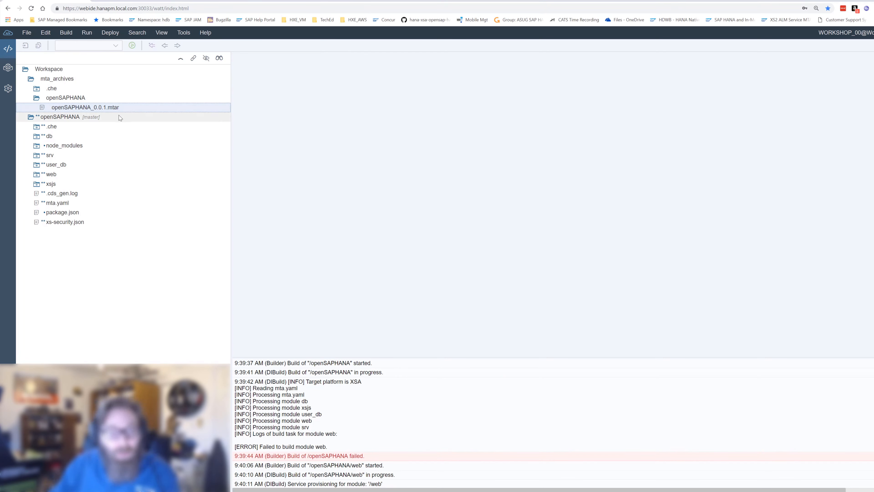
{"action": "left_click", "coordinate": [115, 120]}
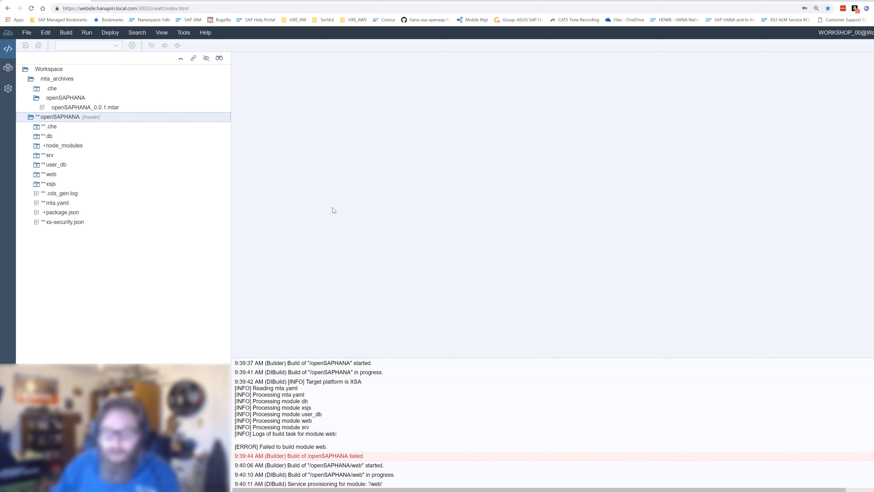
{"action": "left_click", "coordinate": [873, 451]}
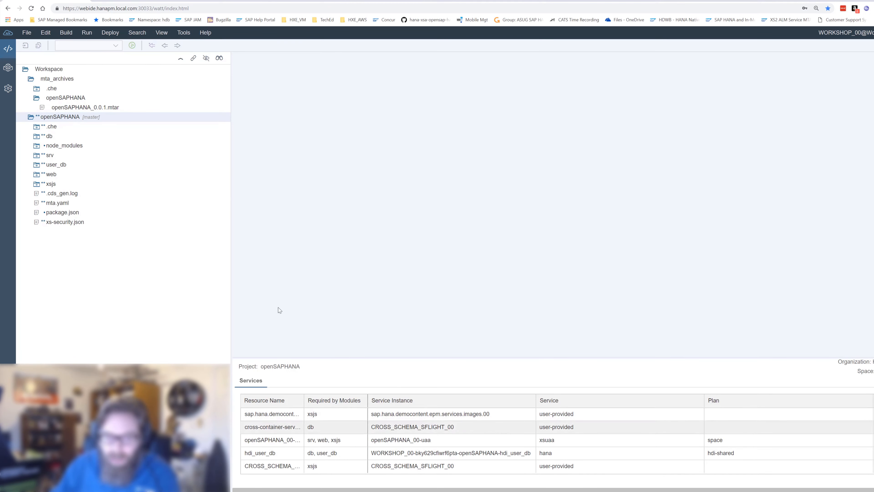
Step: Open the Database Explorer and remove the core_db database from it
{"action": "left_click", "coordinate": [8, 68]}
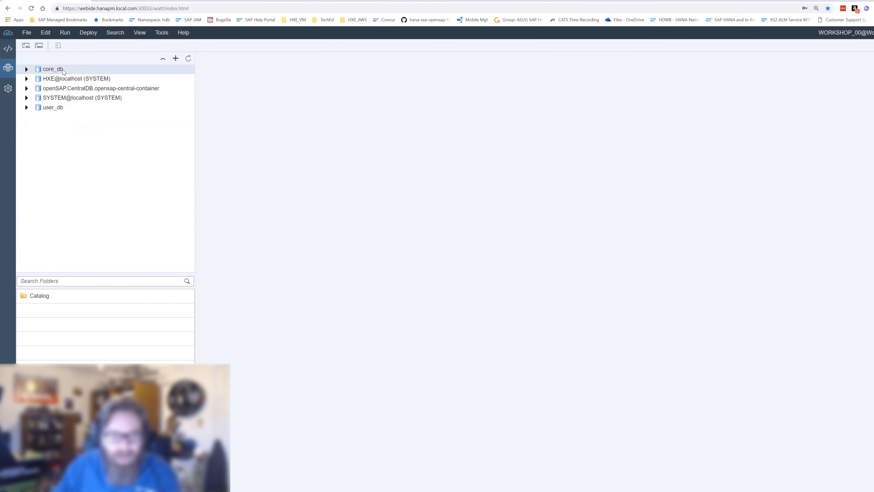
{"action": "right_click", "coordinate": [114, 75]}
{"action": "key", "text": "Escape"}
{"action": "right_click", "coordinate": [100, 71]}
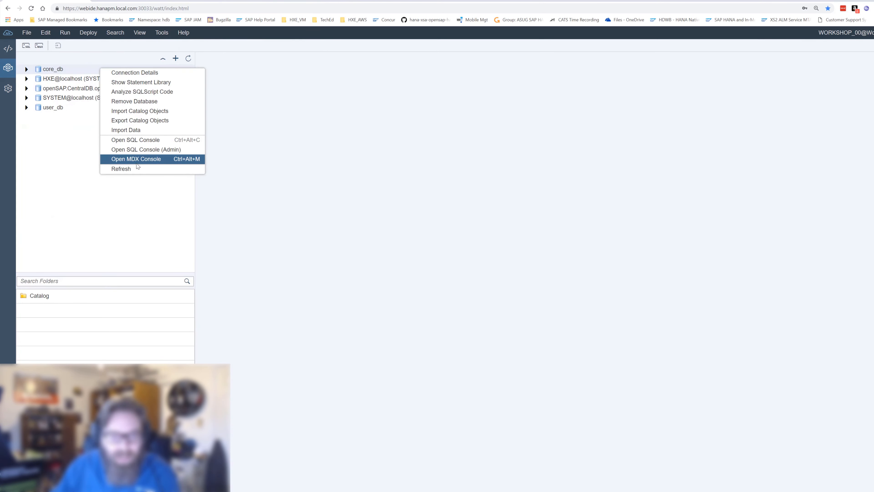
{"action": "left_click", "coordinate": [143, 105]}
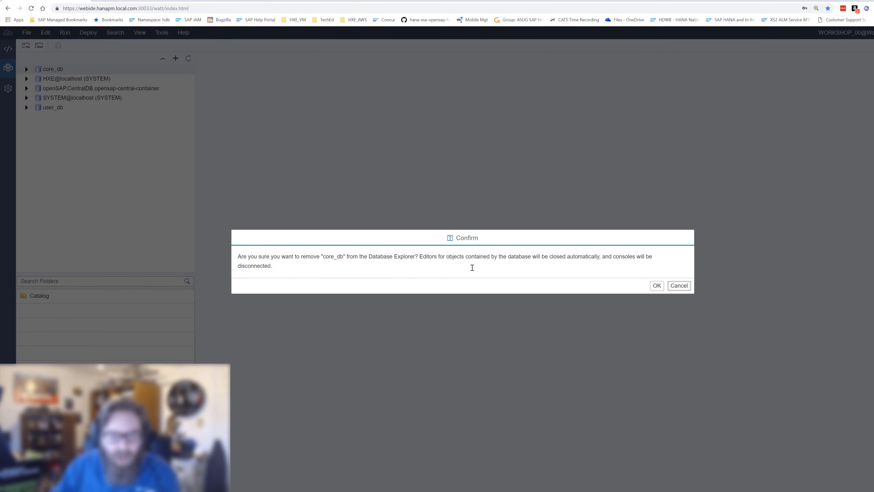
{"action": "left_click", "coordinate": [656, 285]}
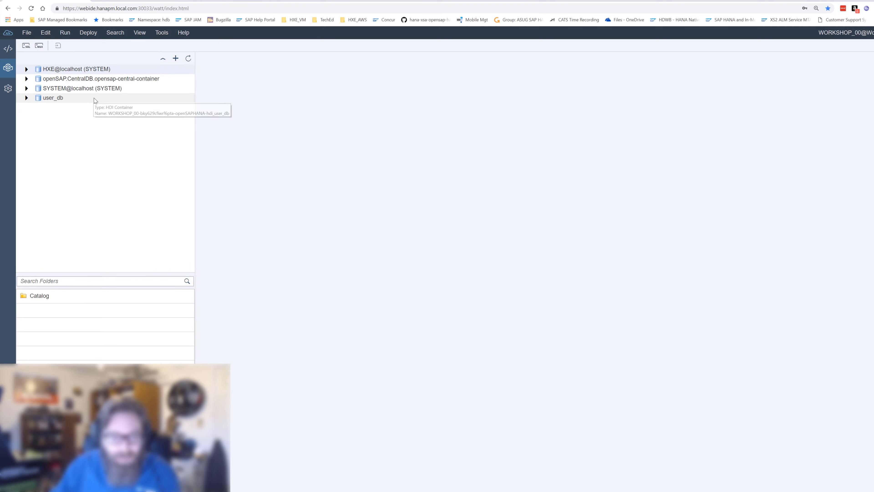
Step: Remove the user_db database from the Database Explorer
{"action": "left_click", "coordinate": [94, 98]}
{"action": "right_click", "coordinate": [94, 98]}
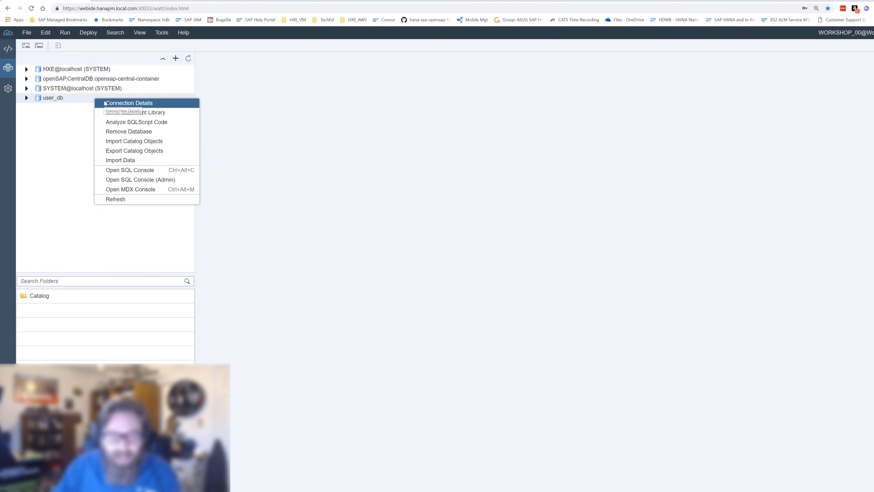
{"action": "left_click", "coordinate": [125, 132]}
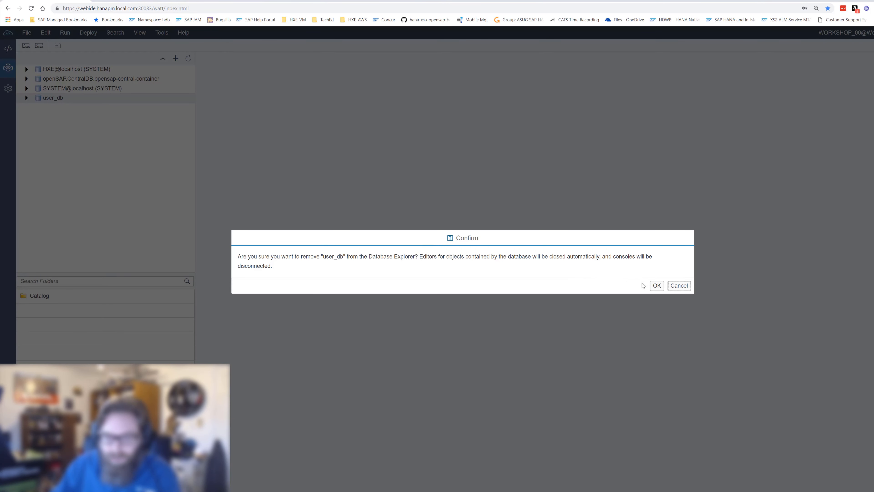
{"action": "left_click", "coordinate": [657, 286]}
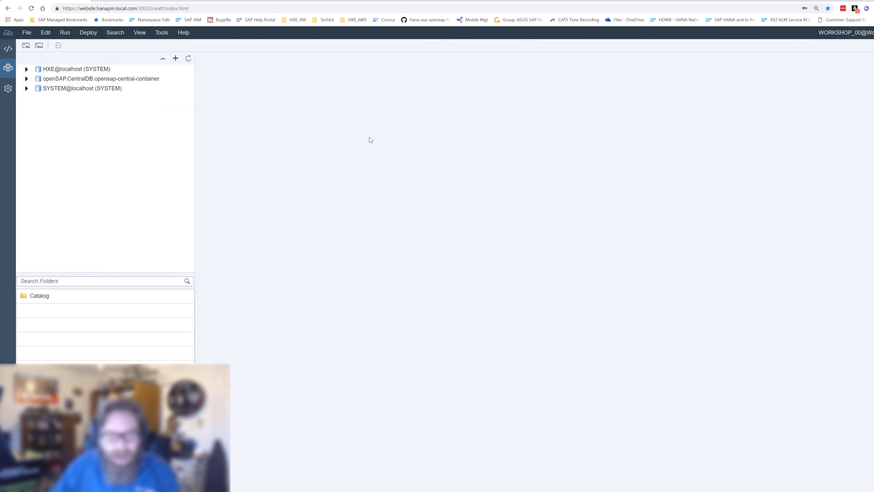
Step: Look through the HDI containers available for adding as a database, including those of WORKSHOP_00, and close the dialog
{"action": "left_click", "coordinate": [175, 58]}
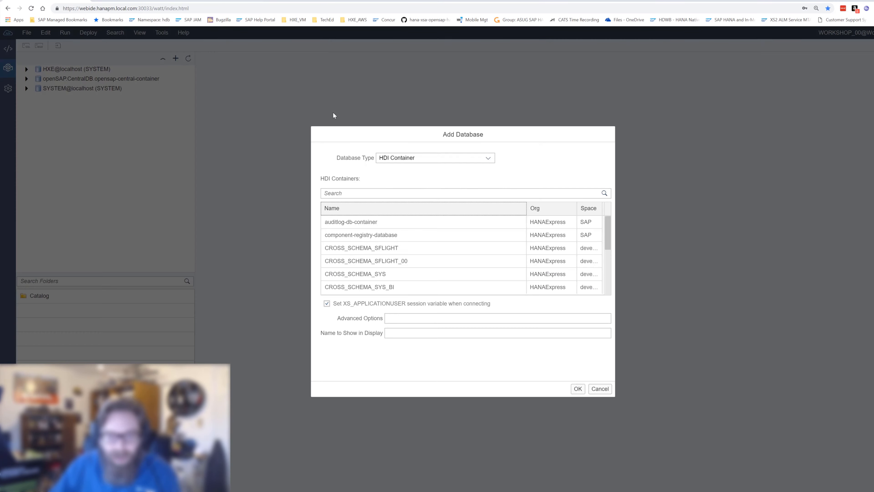
{"action": "scroll", "coordinate": [417, 251], "scroll_direction": "down", "scroll_amount": 5}
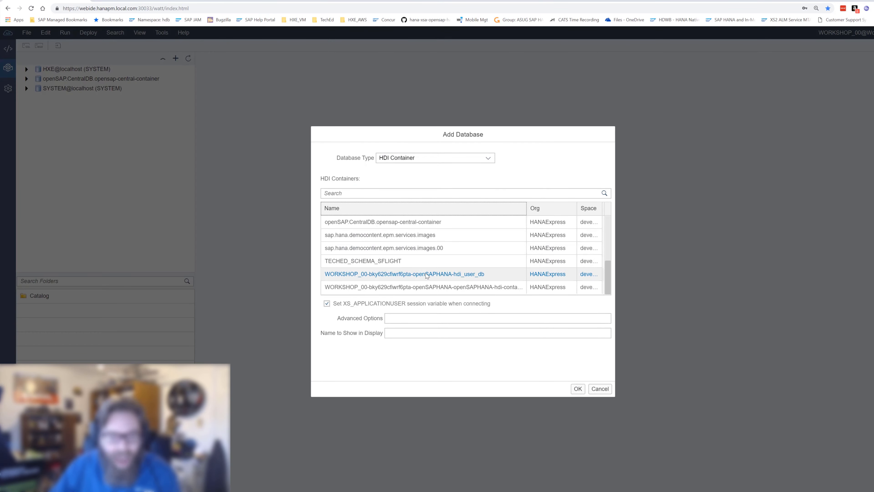
{"action": "left_click", "coordinate": [578, 389]}
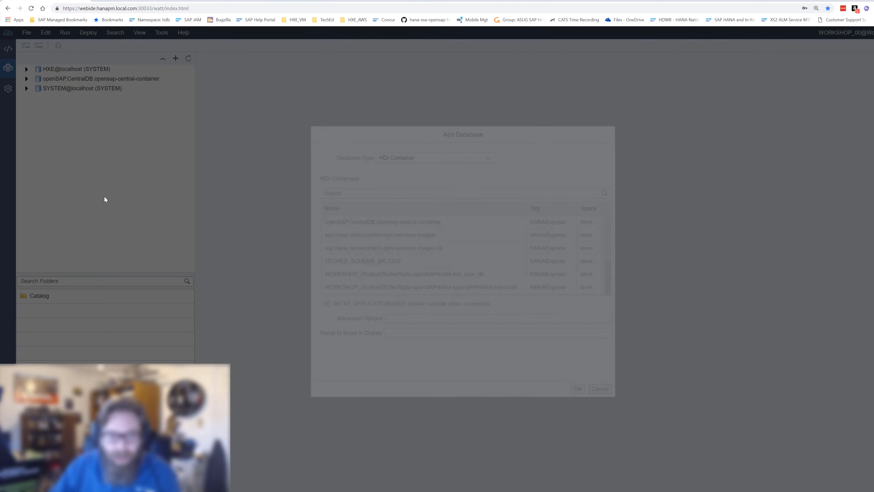
Step: Return to the development view and delete the openSAPHANA project's service instance for the hdi_user_db resource
{"action": "left_click", "coordinate": [4, 52]}
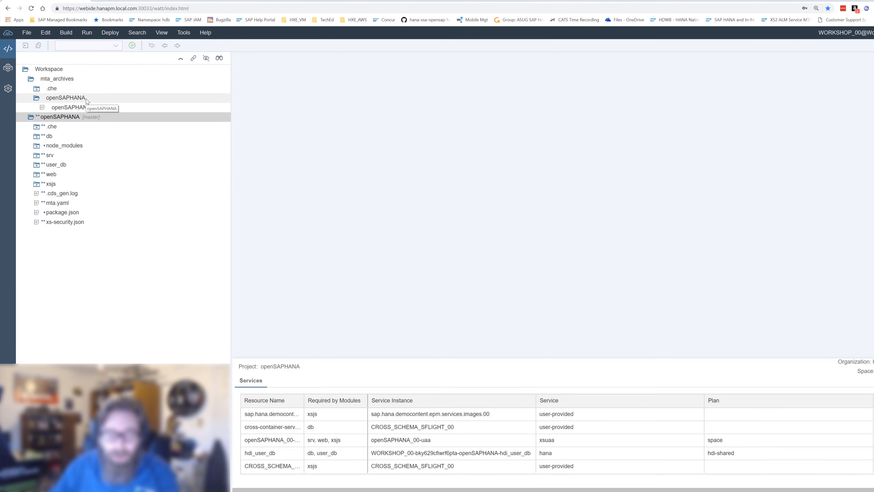
{"action": "left_click", "coordinate": [122, 119]}
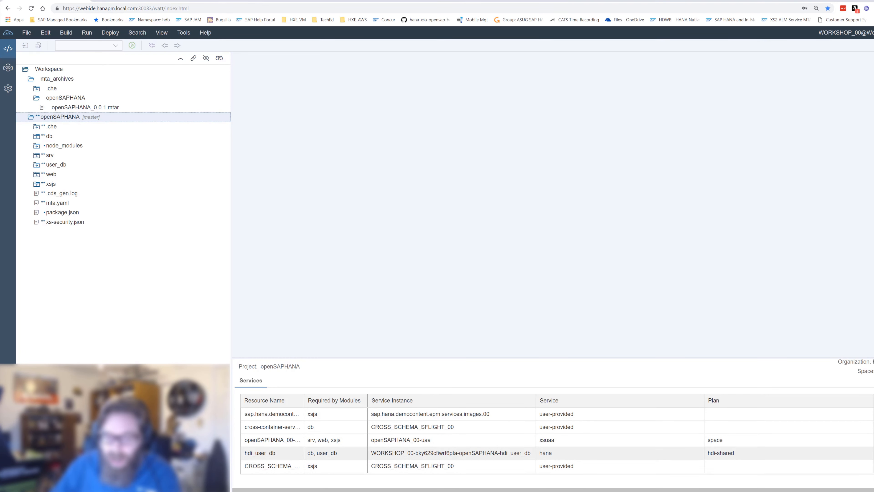
{"action": "left_click", "coordinate": [873, 453]}
{"action": "left_click", "coordinate": [521, 292]}
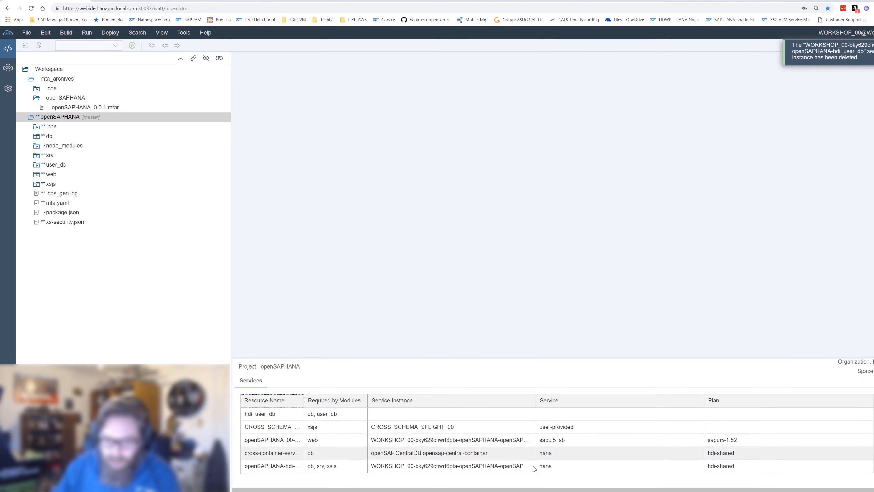
Step: Delete the service instance of the openSAPHANA-hdi-container resource, including its application bindings
{"action": "left_click", "coordinate": [492, 465]}
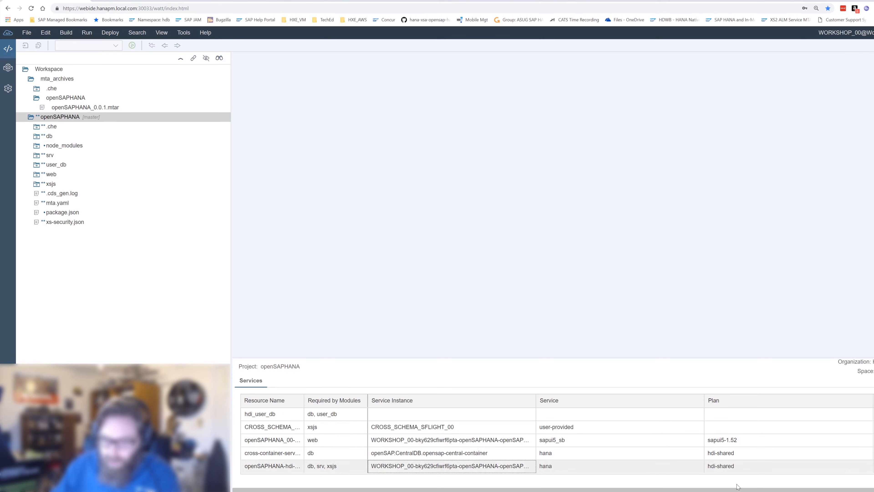
{"action": "left_click", "coordinate": [873, 466]}
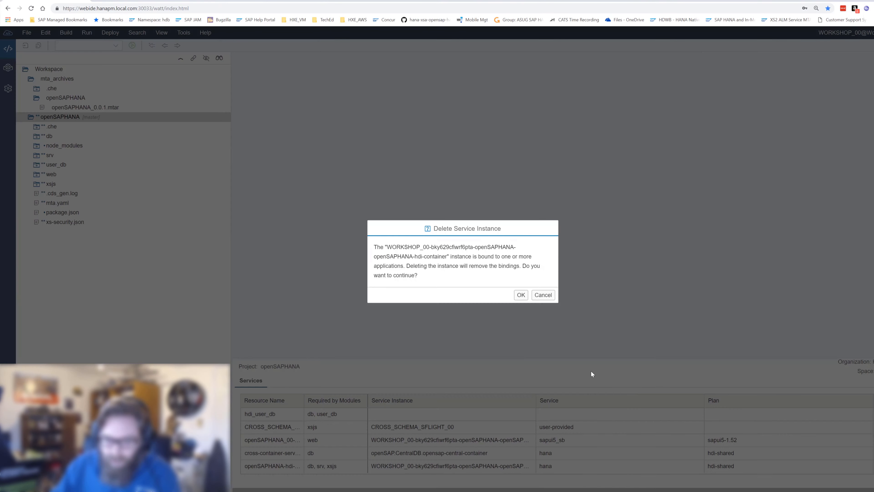
{"action": "left_click", "coordinate": [520, 299]}
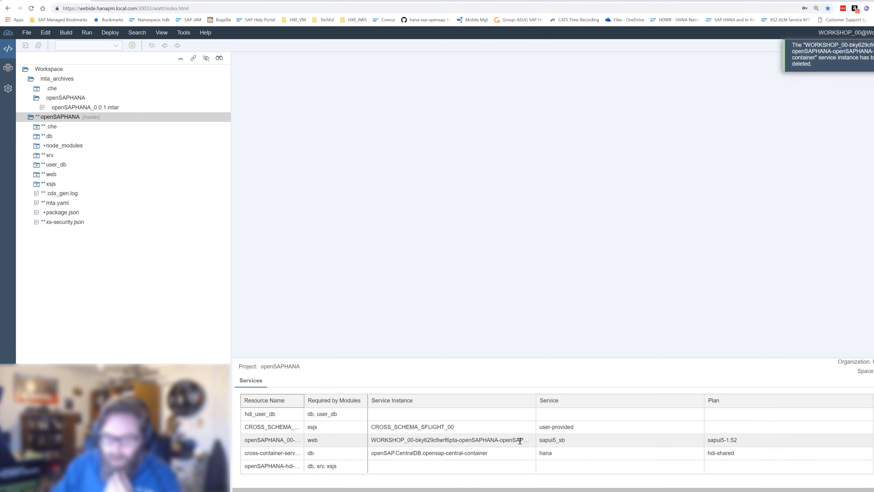
Step: Delete the web module's openSAPHANA_00-ui5 service instance with its bindings and check the remaining services
{"action": "left_click", "coordinate": [509, 440]}
{"action": "left_click", "coordinate": [873, 439]}
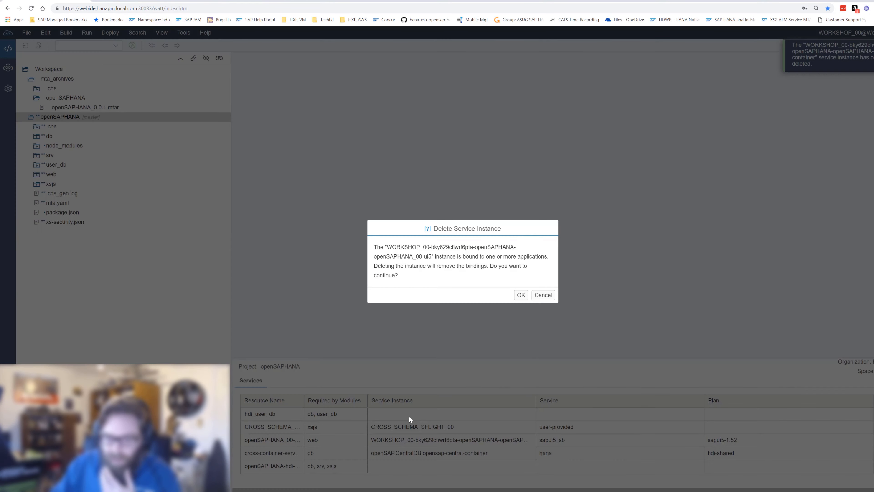
{"action": "key", "text": "Return"}
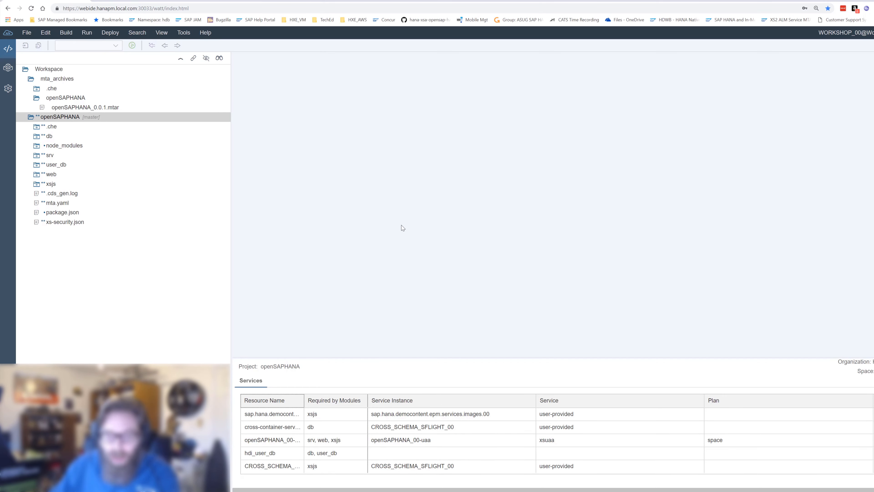
{"action": "scroll", "coordinate": [626, 434], "scroll_direction": "down", "scroll_amount": 3}
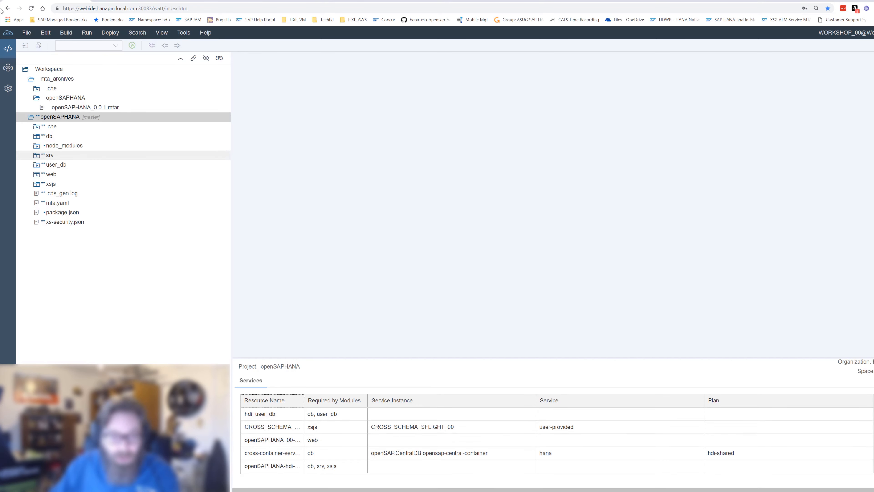
Step: Check in the Database Explorer which HDI containers can still be added as a database, and close the dialog without adding one
{"action": "left_click", "coordinate": [7, 72]}
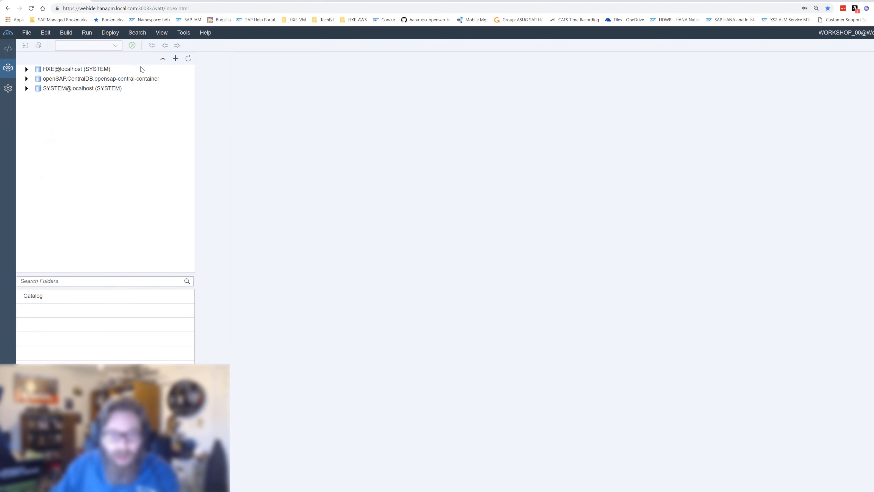
{"action": "left_click", "coordinate": [176, 58]}
{"action": "scroll", "coordinate": [448, 250], "scroll_direction": "down", "scroll_amount": 3}
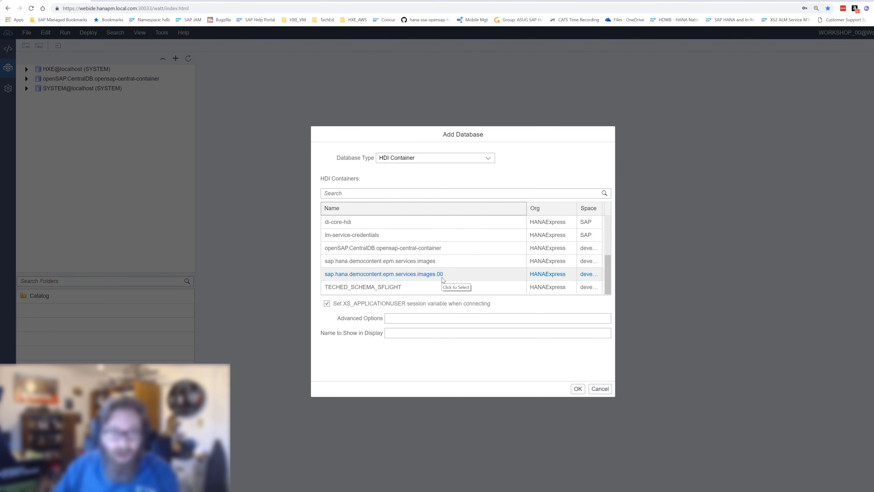
{"action": "left_click", "coordinate": [600, 388]}
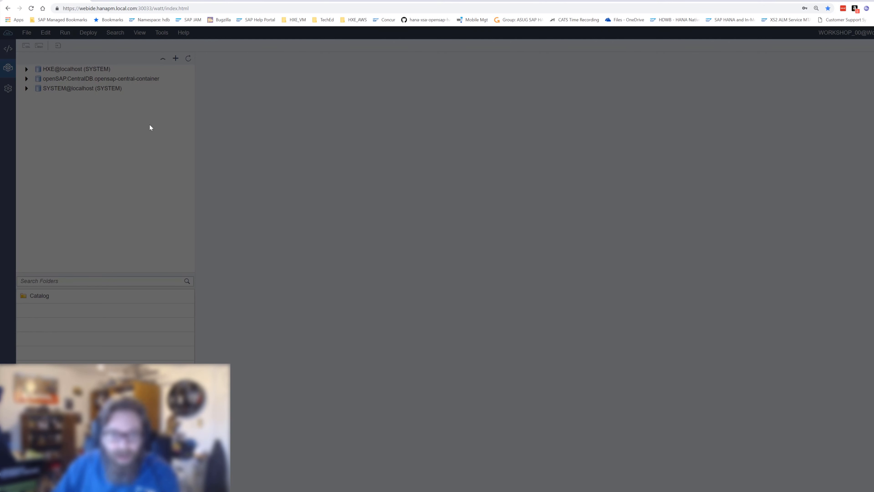
Step: Stop the web module from the development view and list the development space's applications in the SAP HANA XS Advanced Cockpit
{"action": "left_click", "coordinate": [8, 48]}
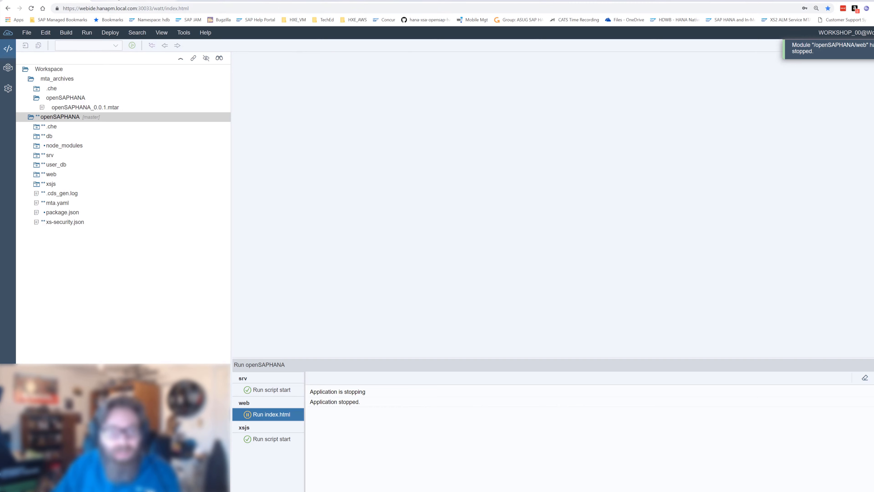
{"action": "left_click", "coordinate": [118, 1]}
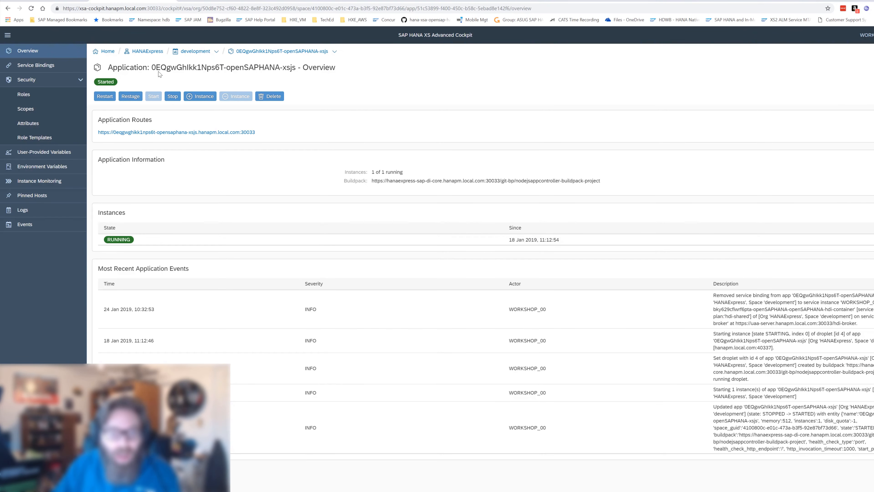
{"action": "left_click", "coordinate": [186, 53]}
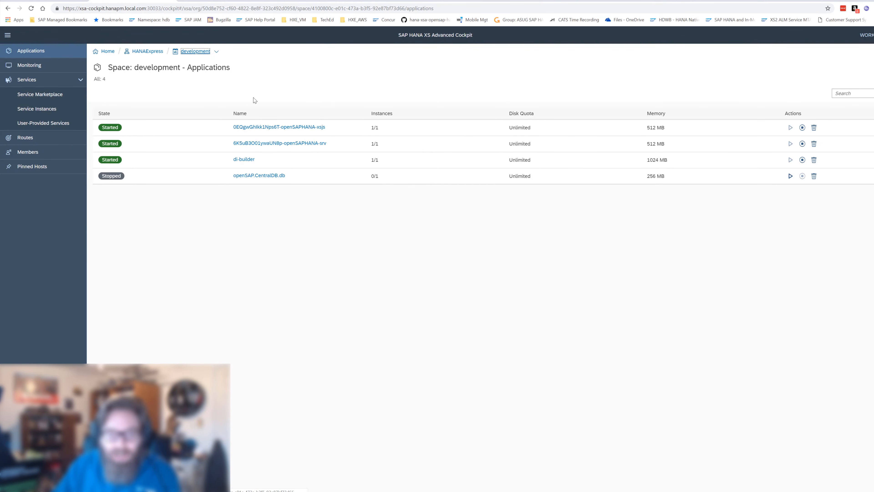
Step: Return to Web IDE, stop the running srv and xsjs modules, and check the application list in the XS Advanced Cockpit
{"action": "left_click", "coordinate": [71, 2]}
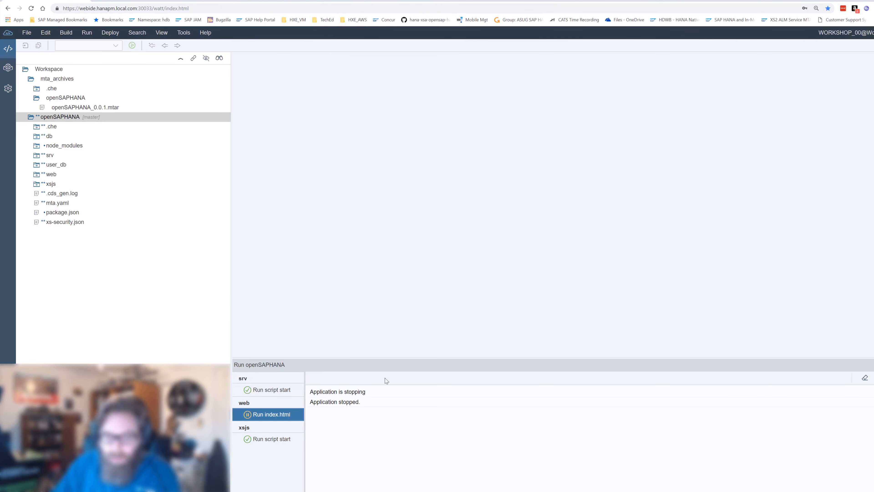
{"action": "left_click", "coordinate": [271, 389]}
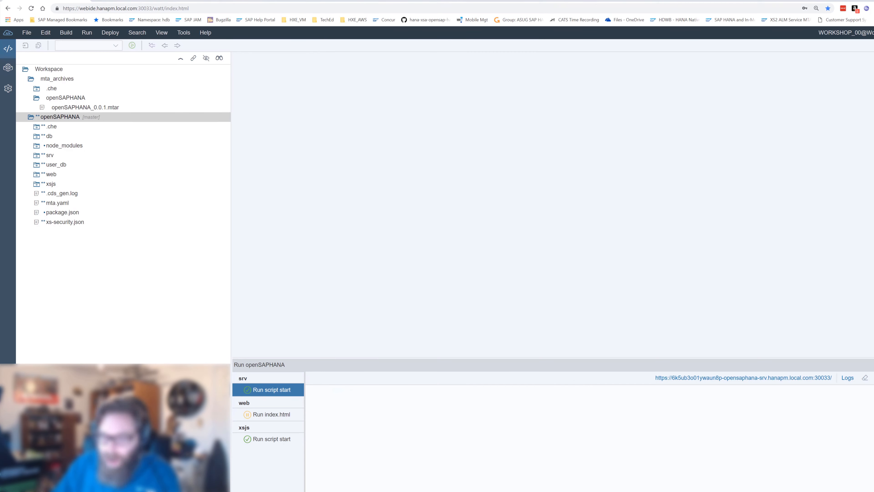
{"action": "left_click", "coordinate": [289, 443]}
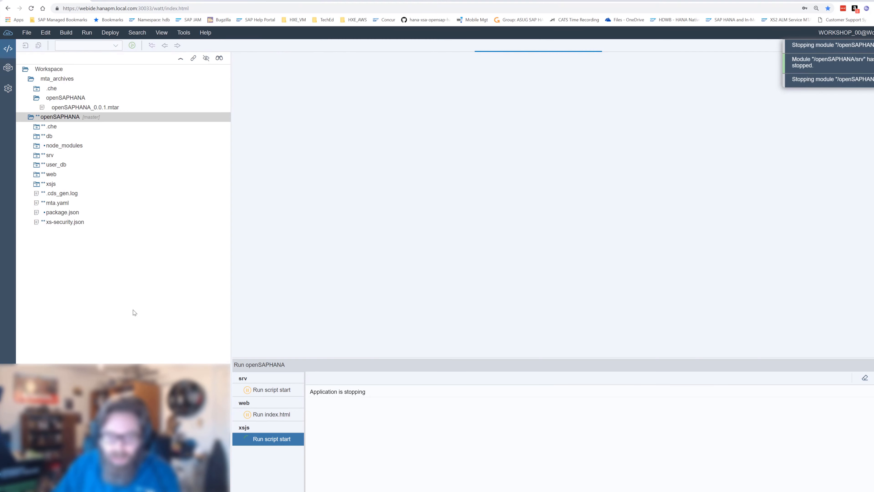
{"action": "left_click", "coordinate": [133, 1]}
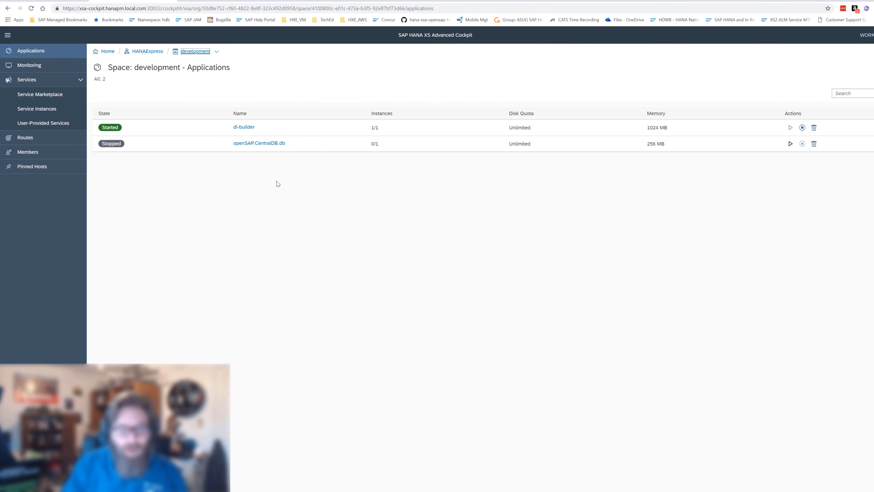
Step: Return to Web IDE and delete the openSAPHANA project folder from the workspace
{"action": "left_click", "coordinate": [20, 3]}
{"action": "right_click", "coordinate": [90, 121]}
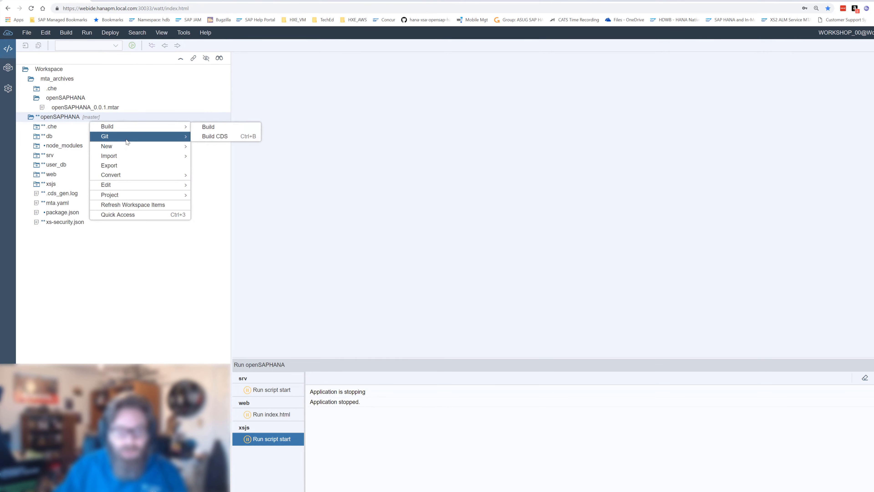
{"action": "mouse_move", "coordinate": [129, 152]}
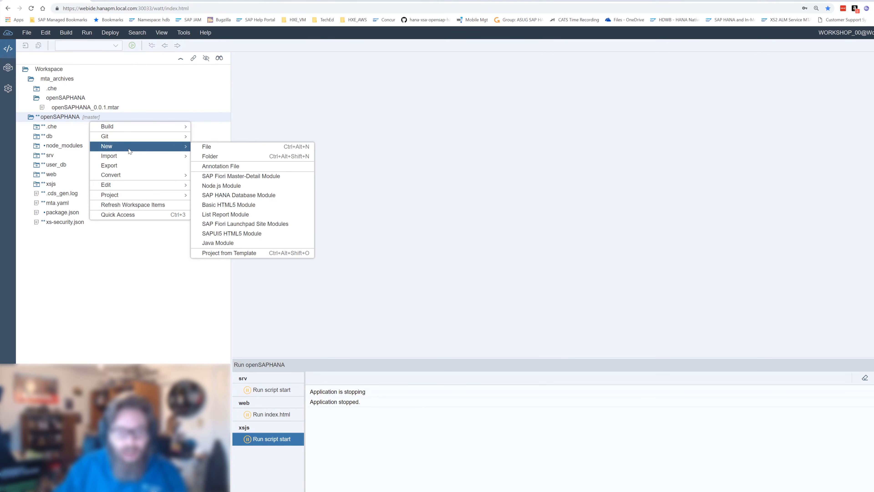
{"action": "mouse_move", "coordinate": [119, 184]}
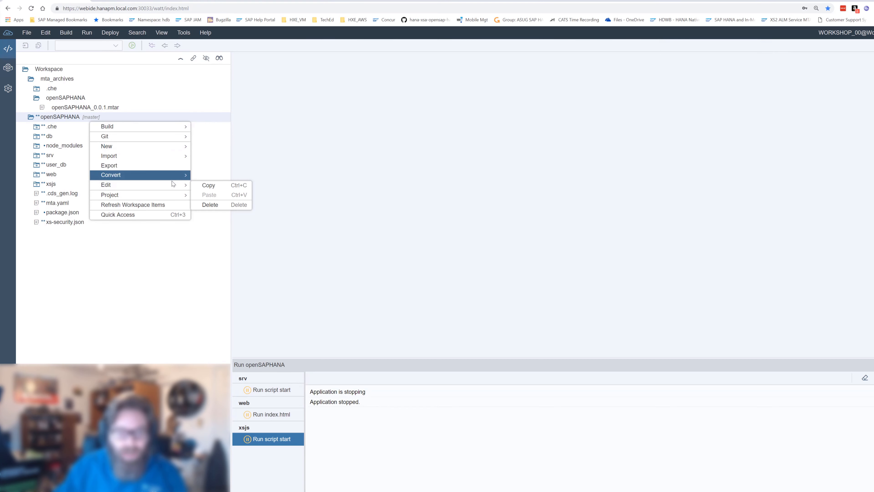
{"action": "left_click", "coordinate": [211, 204]}
{"action": "left_click", "coordinate": [498, 280]}
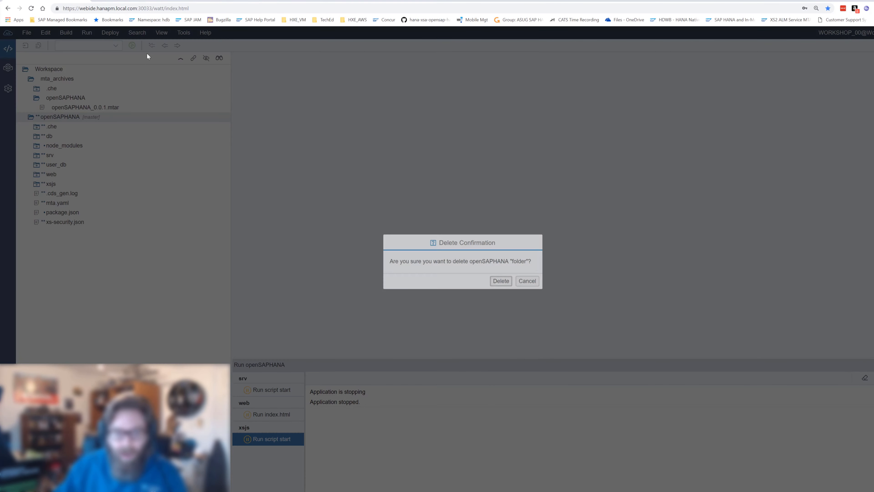